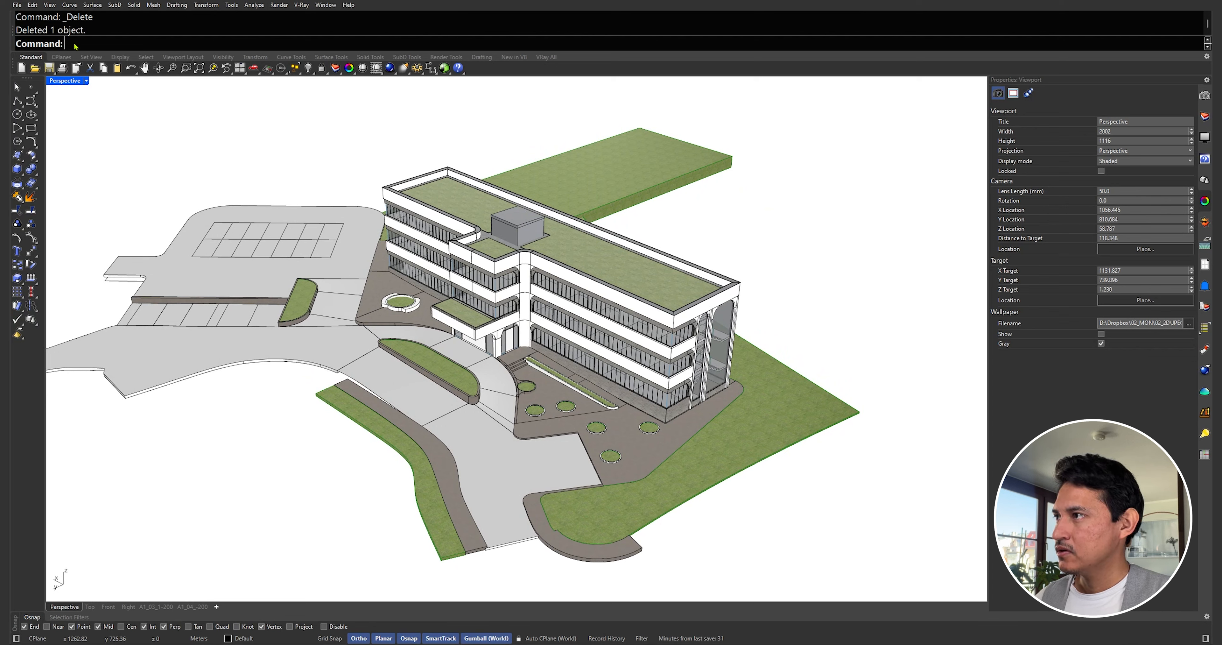
# Step: Create a horizontal ClippingPlane beside the building and raise it into the lower storey
pyautogui.write('ClippingPlane')
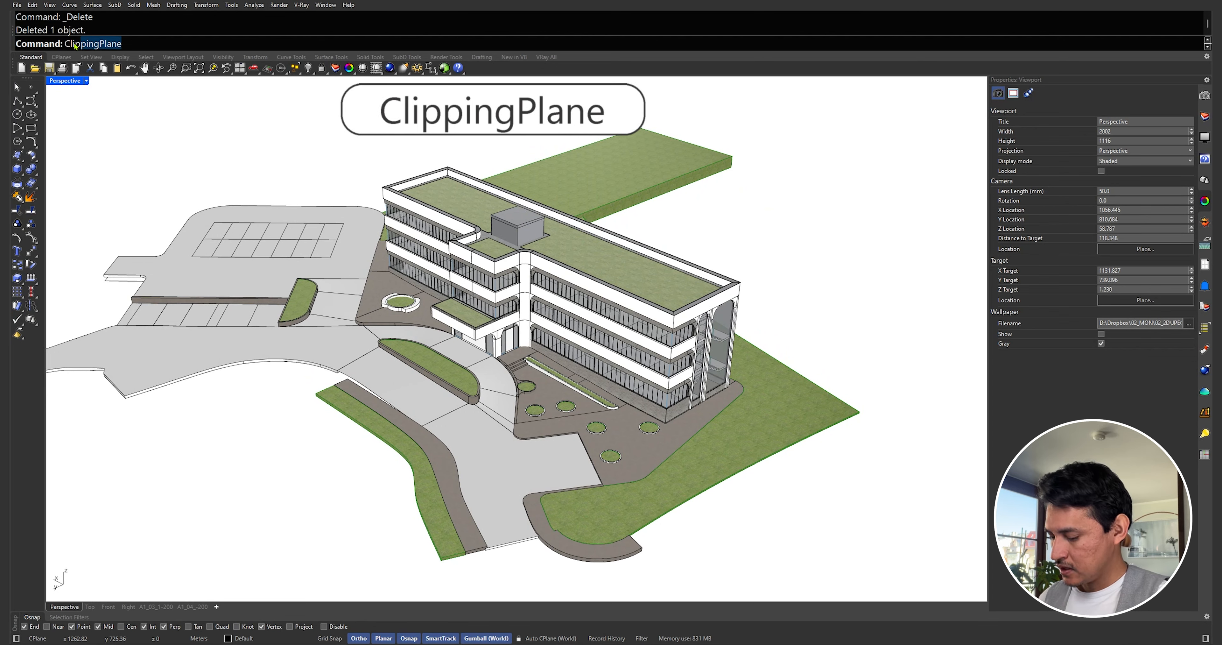
pyautogui.press('Return')
pyautogui.click(283, 384)
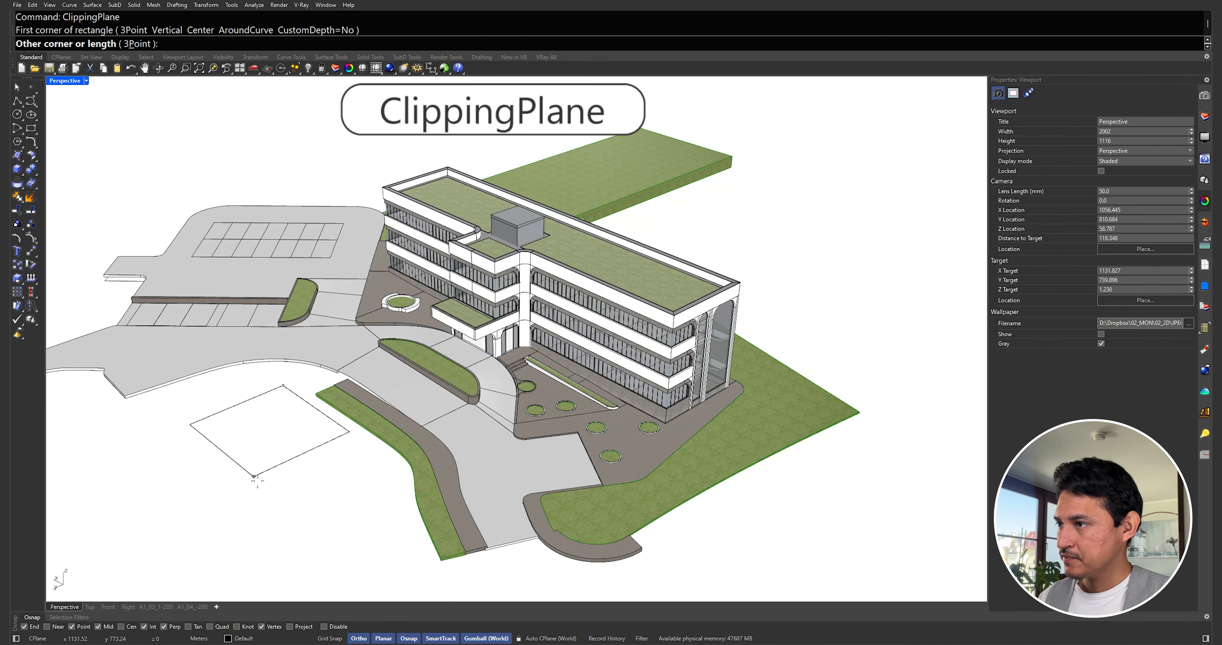
pyautogui.click(285, 526)
pyautogui.click(280, 448)
pyautogui.moveTo(278, 426)
pyautogui.mouseDown()
pyautogui.moveTo(259, 294)
pyautogui.moveTo(271, 409)
pyautogui.mouseUp()
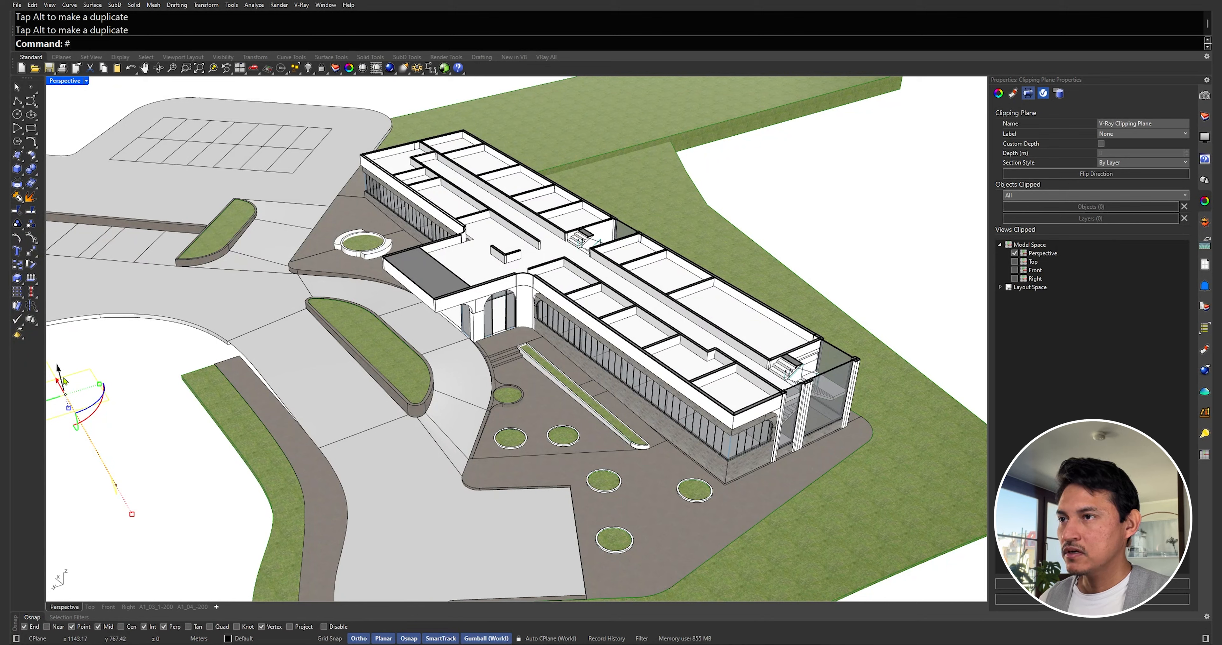
# Step: Raise the clipping plane higher, view from above, and flip its clipping direction
pyautogui.moveTo(57, 365); pyautogui.dragTo(95, 289)
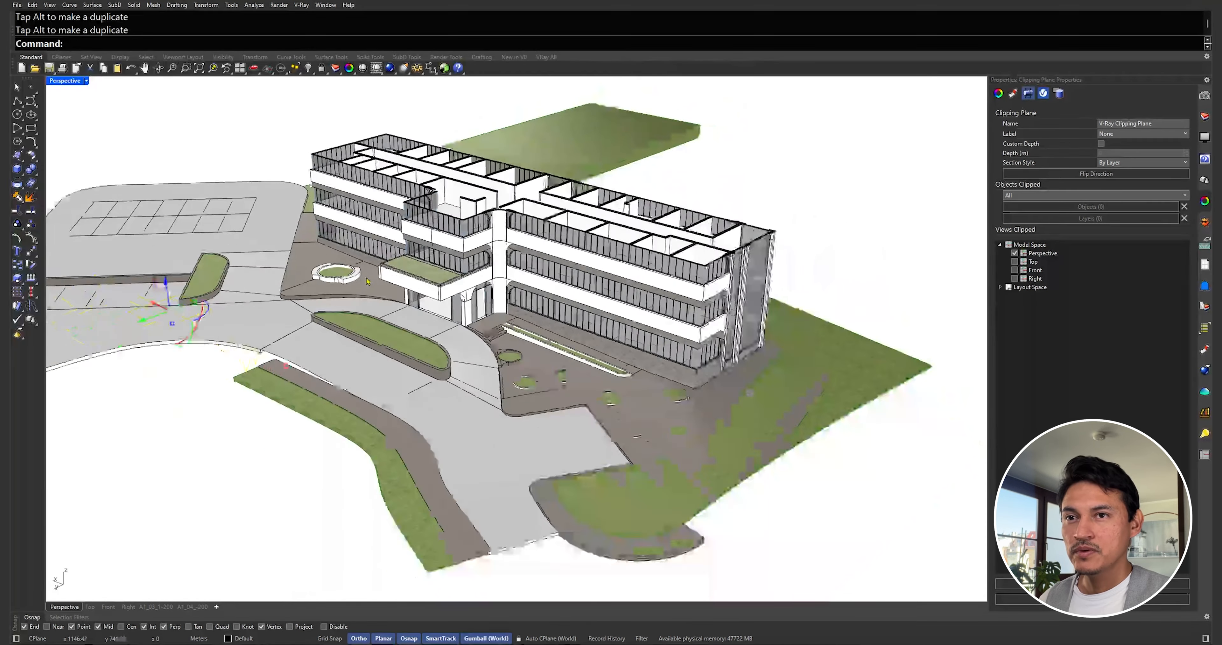
pyautogui.scroll(-2, 368, 281)
pyautogui.moveTo(367, 281); pyautogui.dragTo(335, 237, button='right')
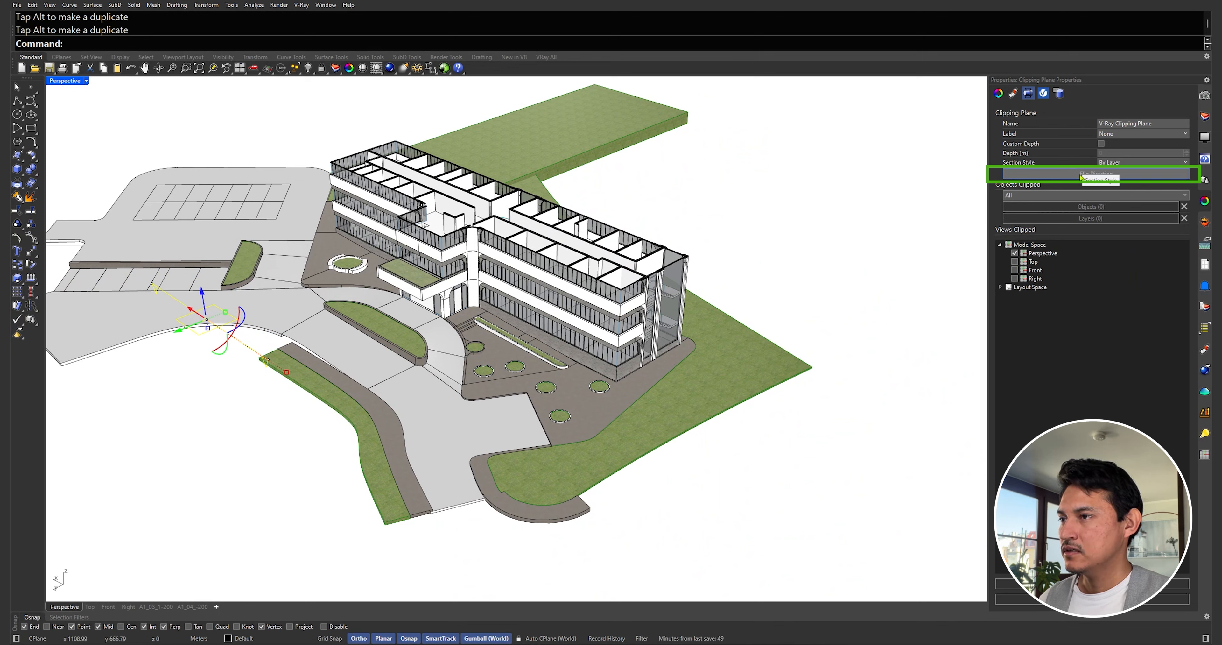
pyautogui.click(1057, 174)
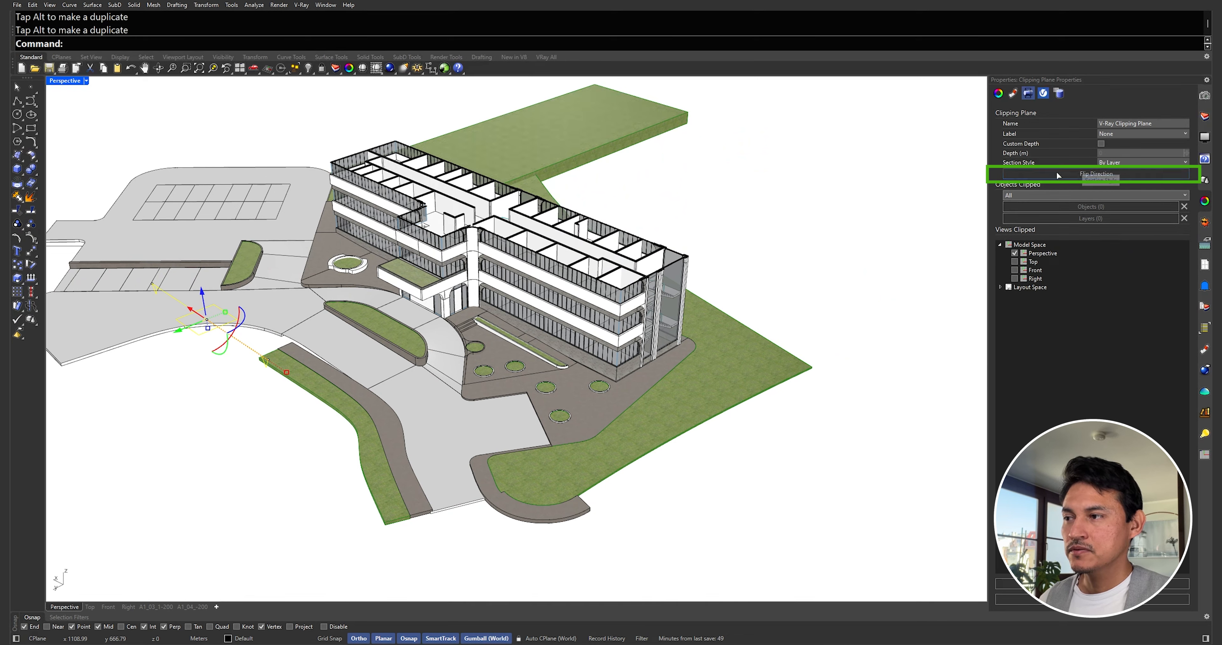
# Step: Lower the plane through the building and flip the clipping direction back
pyautogui.moveTo(206, 317); pyautogui.dragTo(211, 353)
pyautogui.moveTo(484, 315); pyautogui.dragTo(475, 309, button='right')
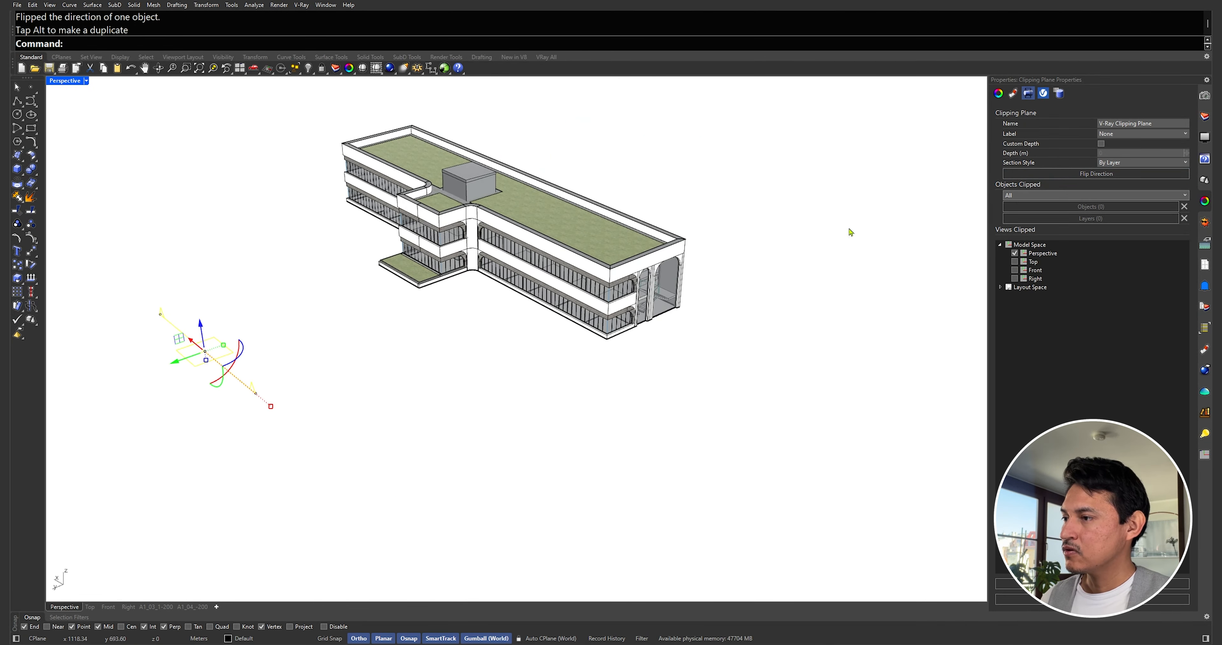
pyautogui.click(1055, 175)
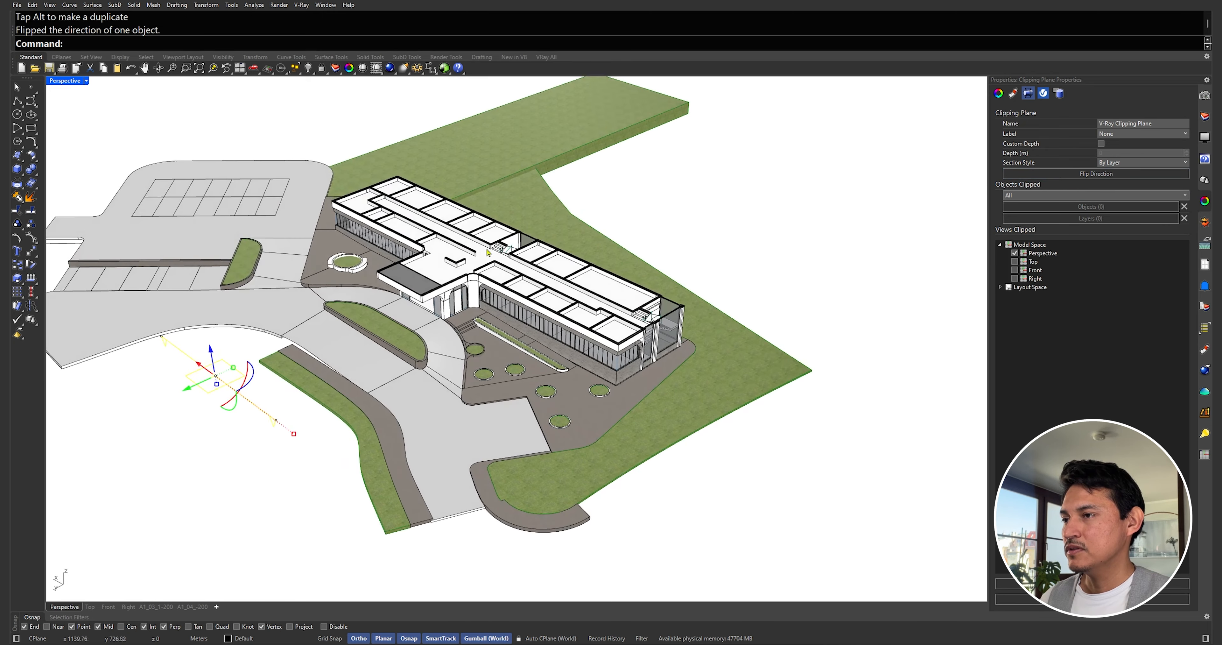
pyautogui.moveTo(313, 313); pyautogui.dragTo(318, 333, button='right')
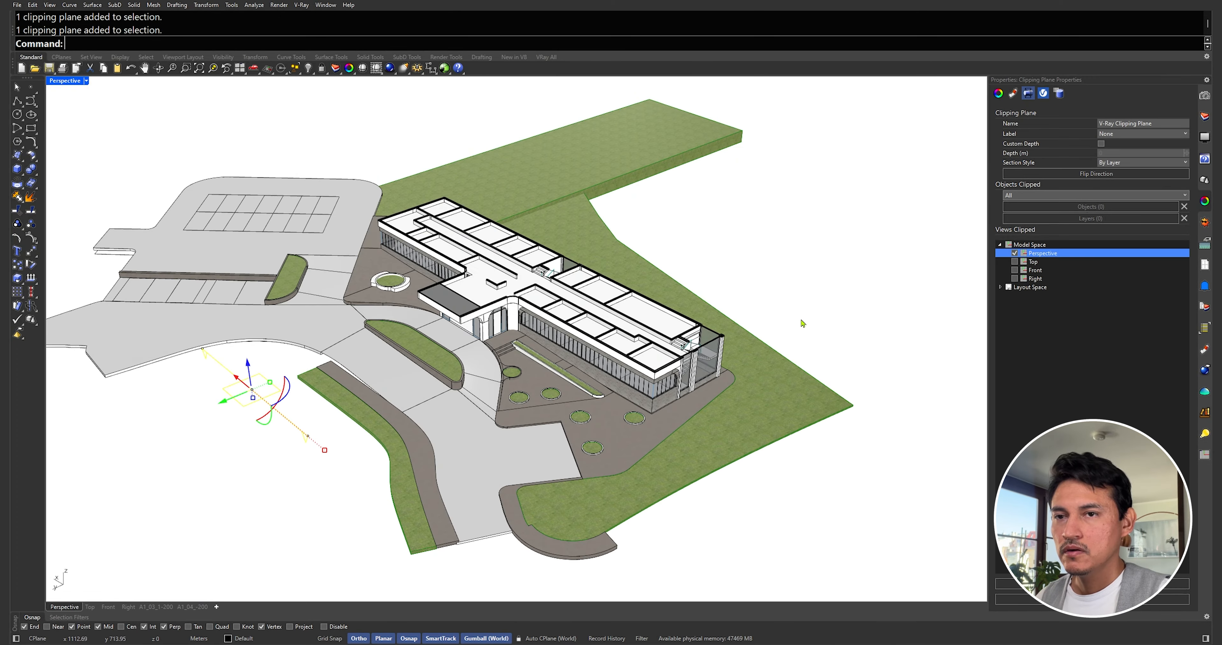
pyautogui.moveTo(802, 322); pyautogui.dragTo(788, 309, button='right')
pyautogui.moveTo(850, 281); pyautogui.dragTo(861, 275, button='right')
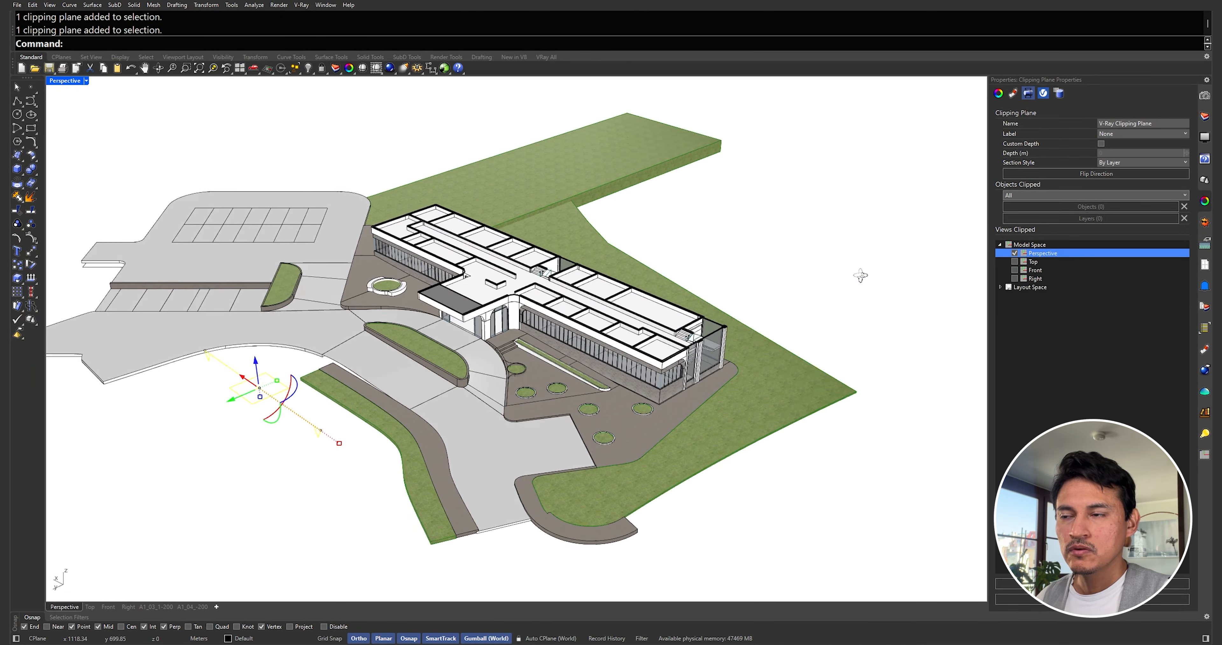
# Step: Toggle the section off and back on in the Perspective view while orbiting
pyautogui.moveTo(707, 281); pyautogui.dragTo(697, 305, button='right')
pyautogui.moveTo(691, 262); pyautogui.dragTo(629, 282, button='right')
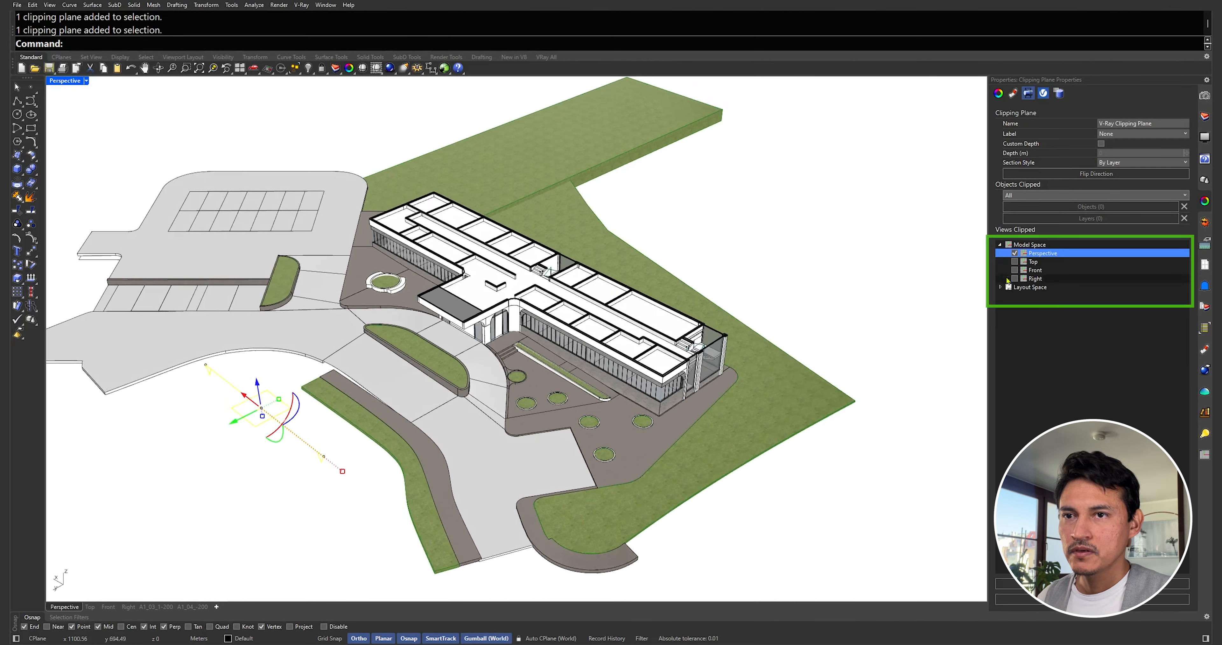
pyautogui.click(1015, 254)
pyautogui.moveTo(749, 289); pyautogui.dragTo(700, 293, button='right')
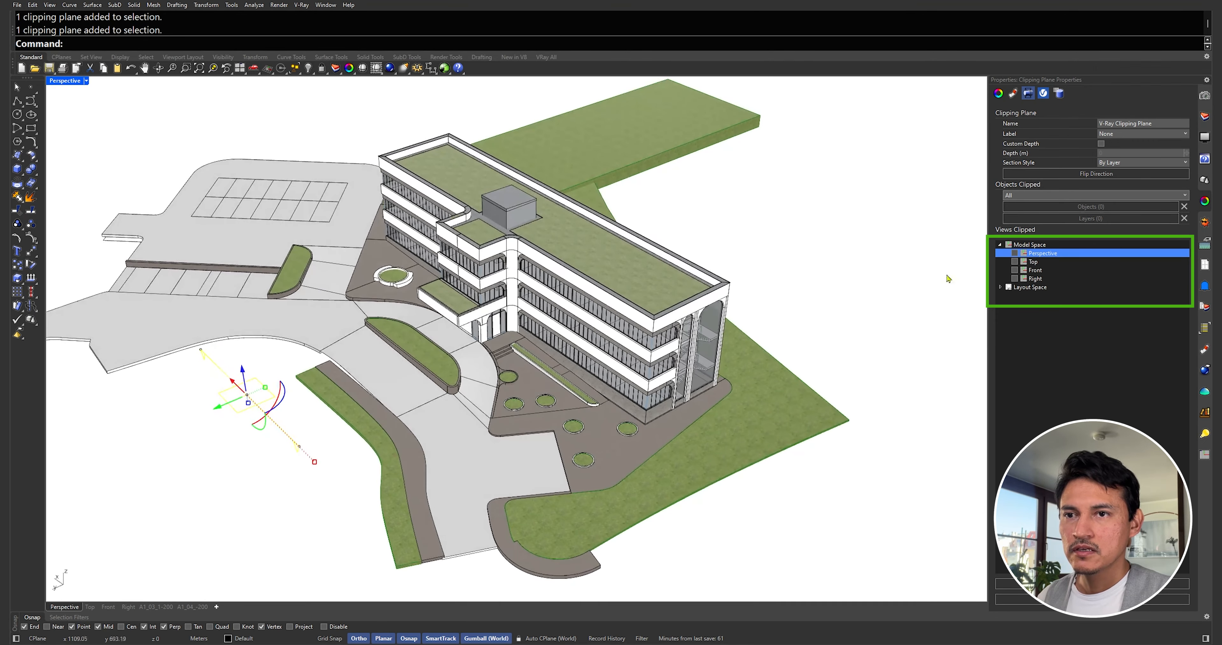
pyautogui.click(1015, 253)
pyautogui.moveTo(413, 248); pyautogui.dragTo(441, 255, button='right')
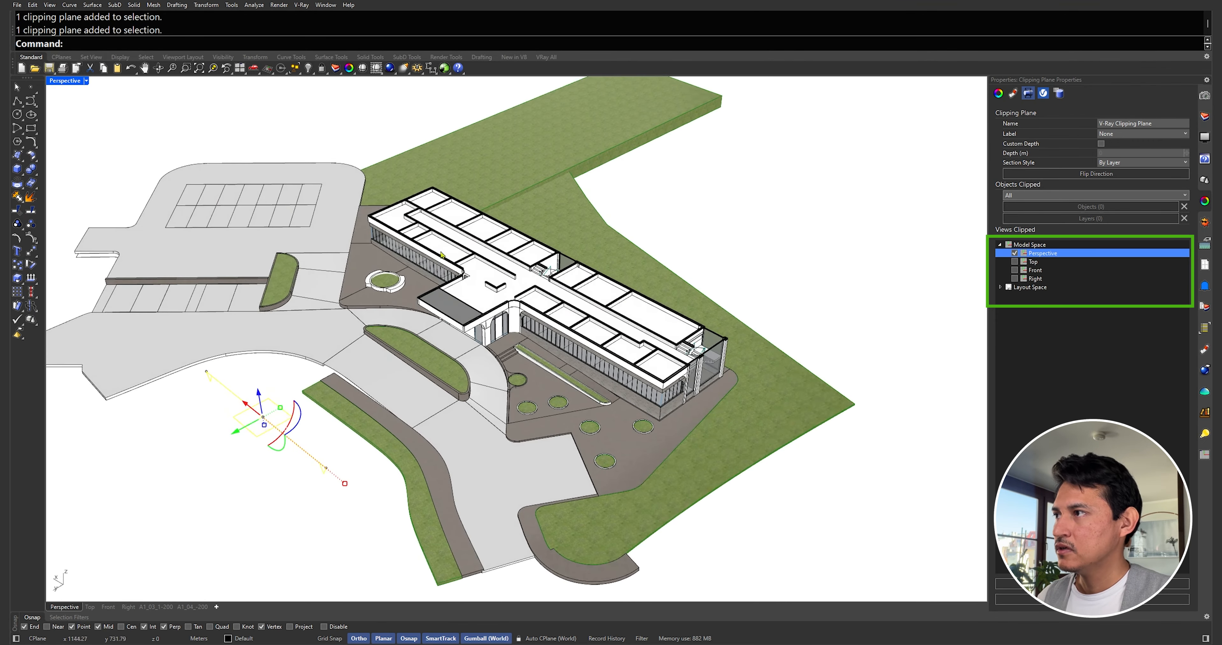
# Step: In the four-viewport layout, test the section on the Front view, then remove it
pyautogui.doubleClick(63, 81)
pyautogui.moveTo(305, 408)
pyautogui.mouseDown(button='right')
pyautogui.moveTo(324, 418)
pyautogui.moveTo(222, 407)
pyautogui.mouseUp(button='right')
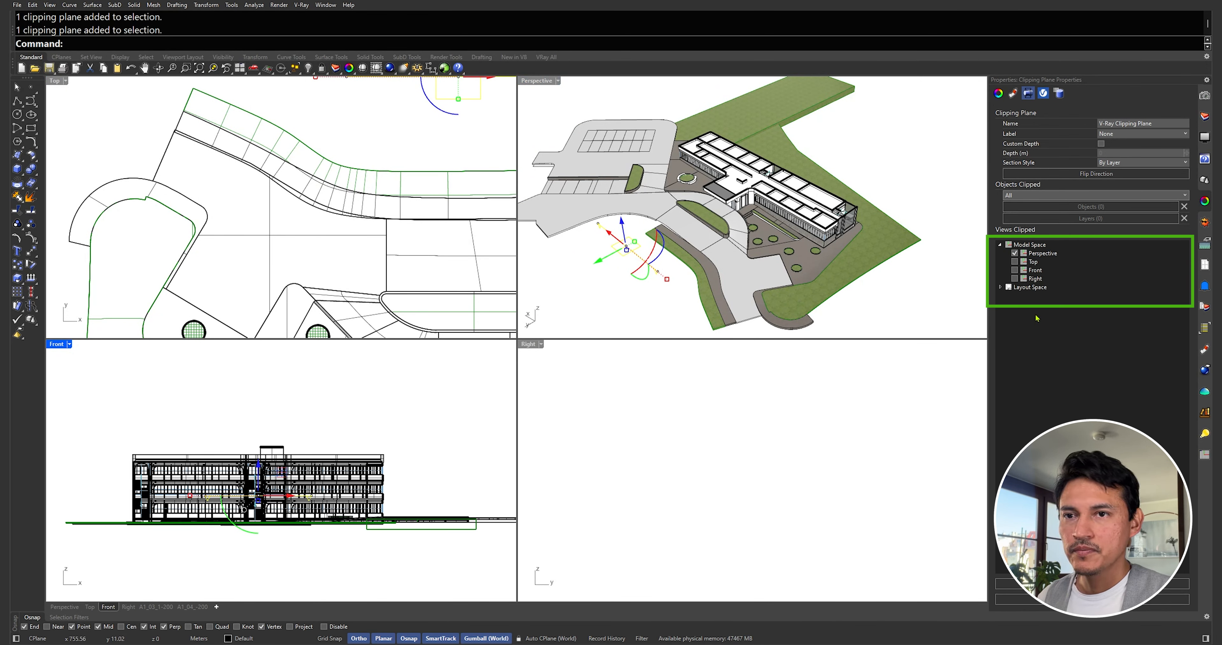
pyautogui.click(1015, 270)
pyautogui.moveTo(366, 469); pyautogui.dragTo(357, 480, button='right')
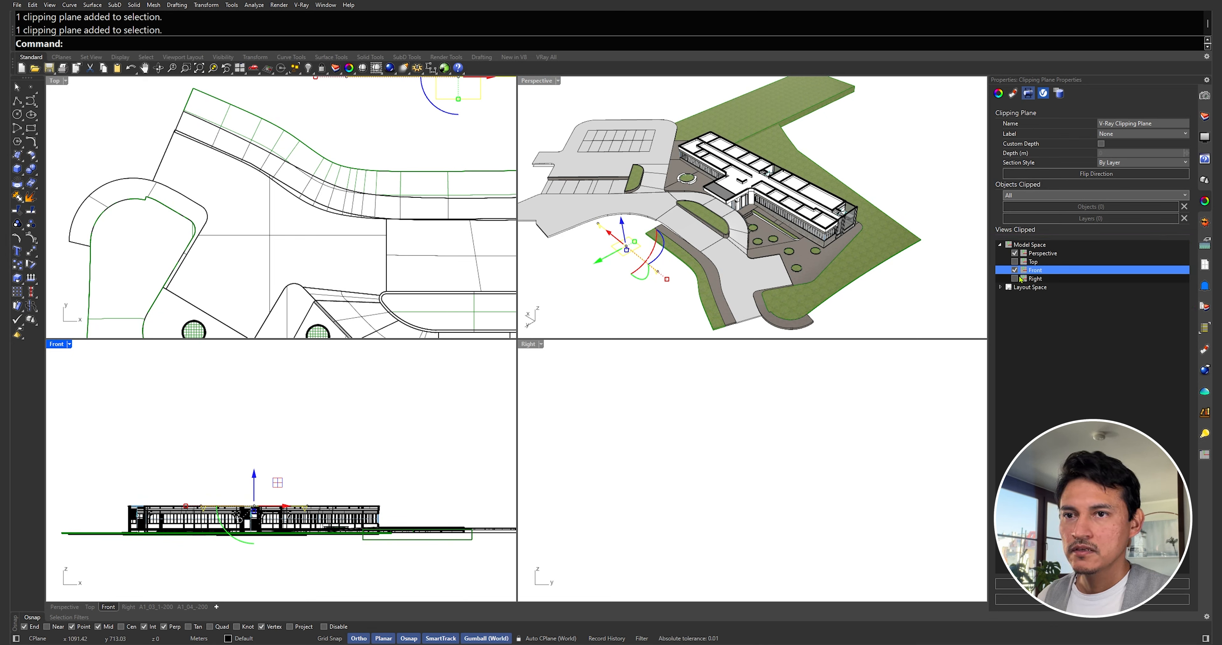
pyautogui.click(1015, 270)
# Step: Maximize the Perspective view and remove the section from it
pyautogui.click(1015, 253)
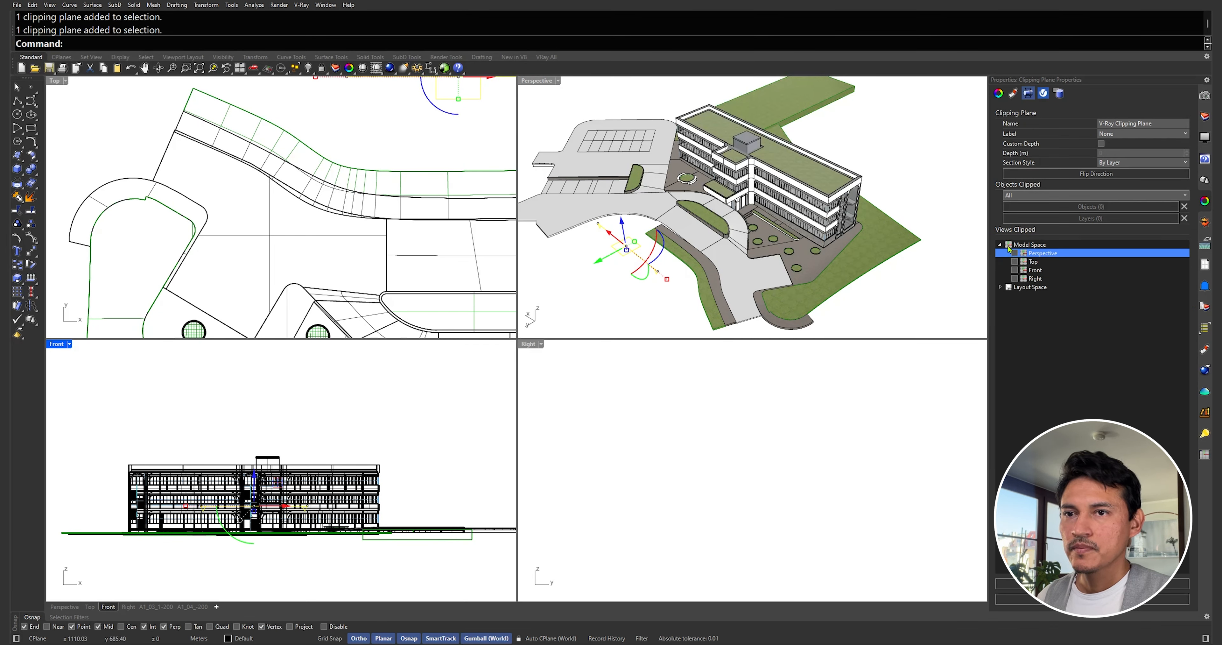
pyautogui.click(1015, 253)
pyautogui.doubleClick(539, 81)
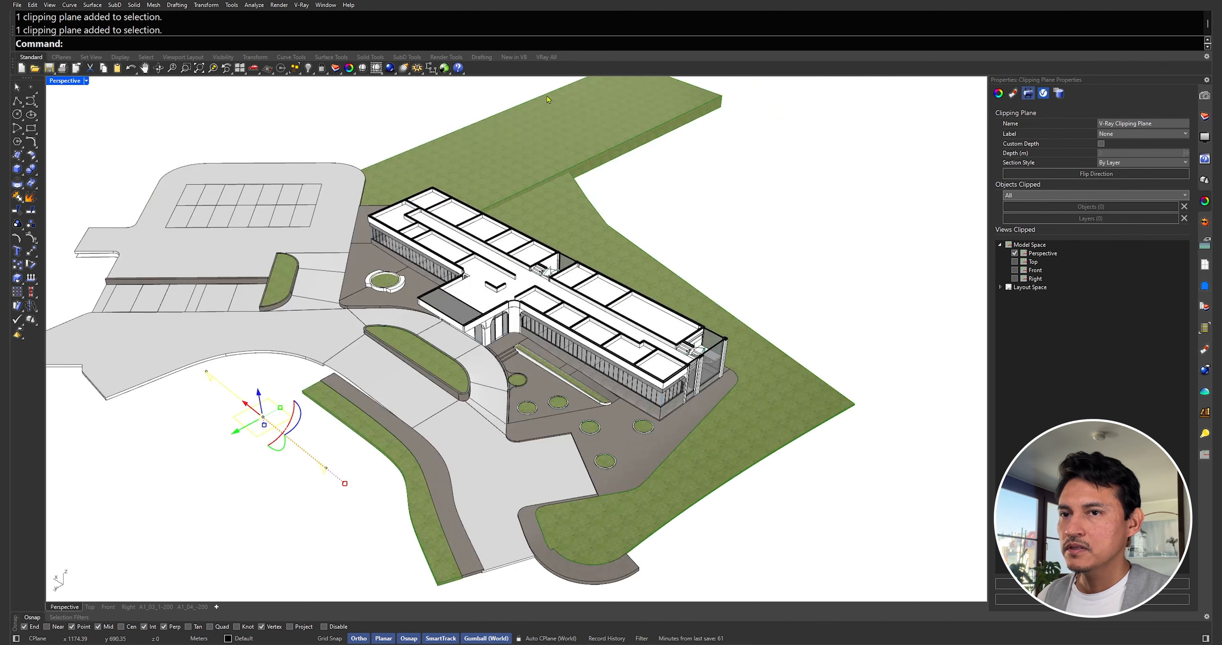
pyautogui.click(1015, 253)
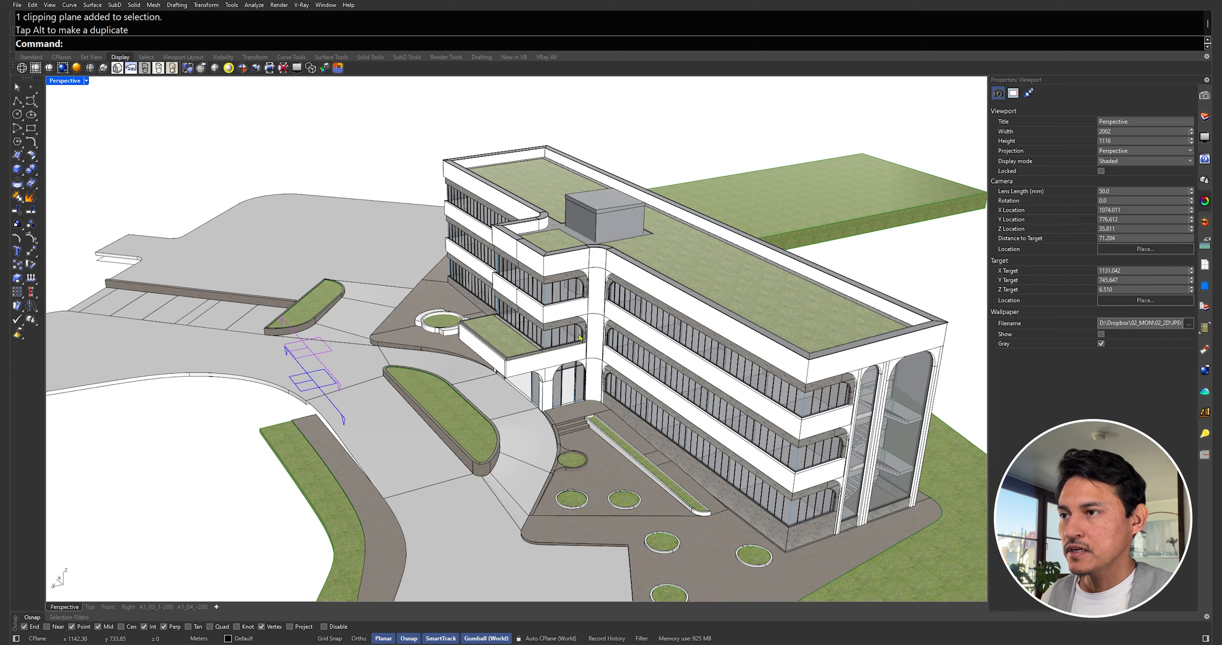
# Step: Test the path-side plane cutting Perspective near the roof, then disable it and select Clipping Plane_00
pyautogui.moveTo(580, 337); pyautogui.dragTo(572, 338, button='right')
pyautogui.click(289, 392)
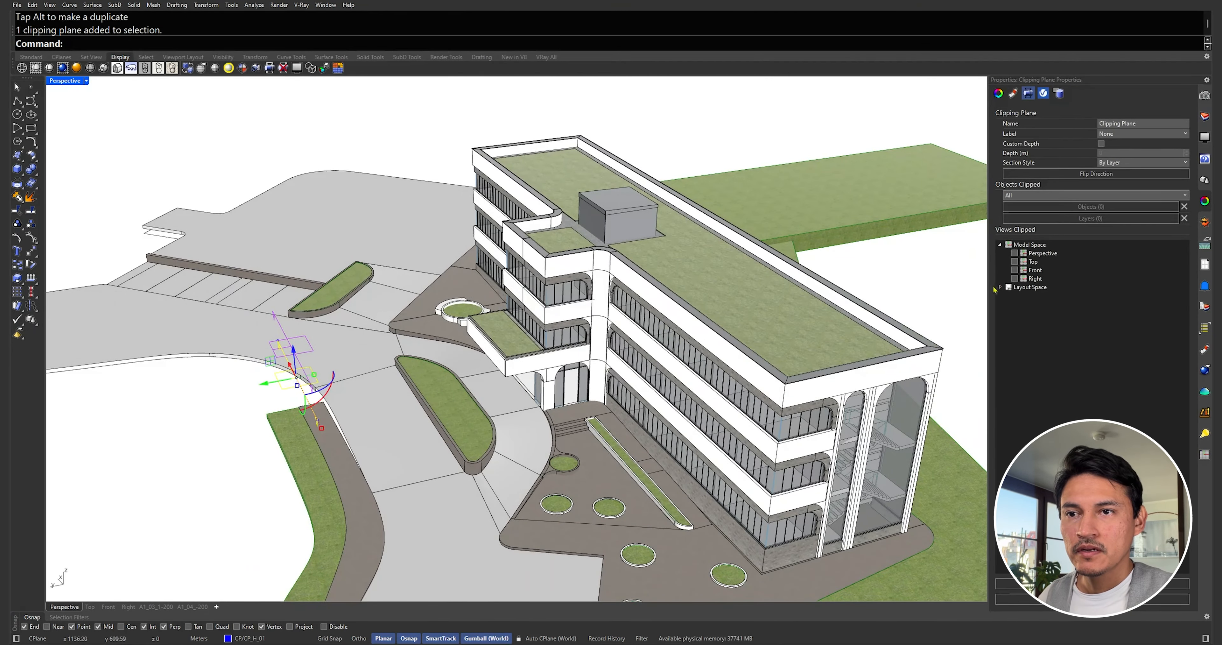
pyautogui.click(1015, 253)
pyautogui.moveTo(298, 353); pyautogui.dragTo(284, 428)
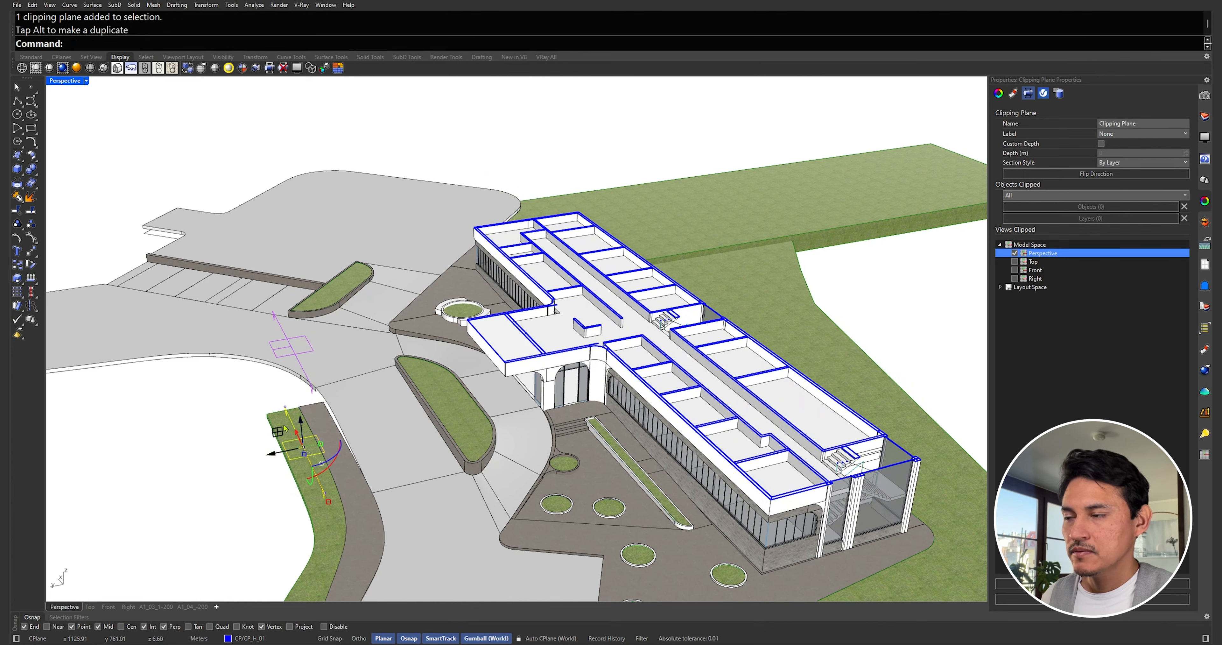
pyautogui.click(1015, 253)
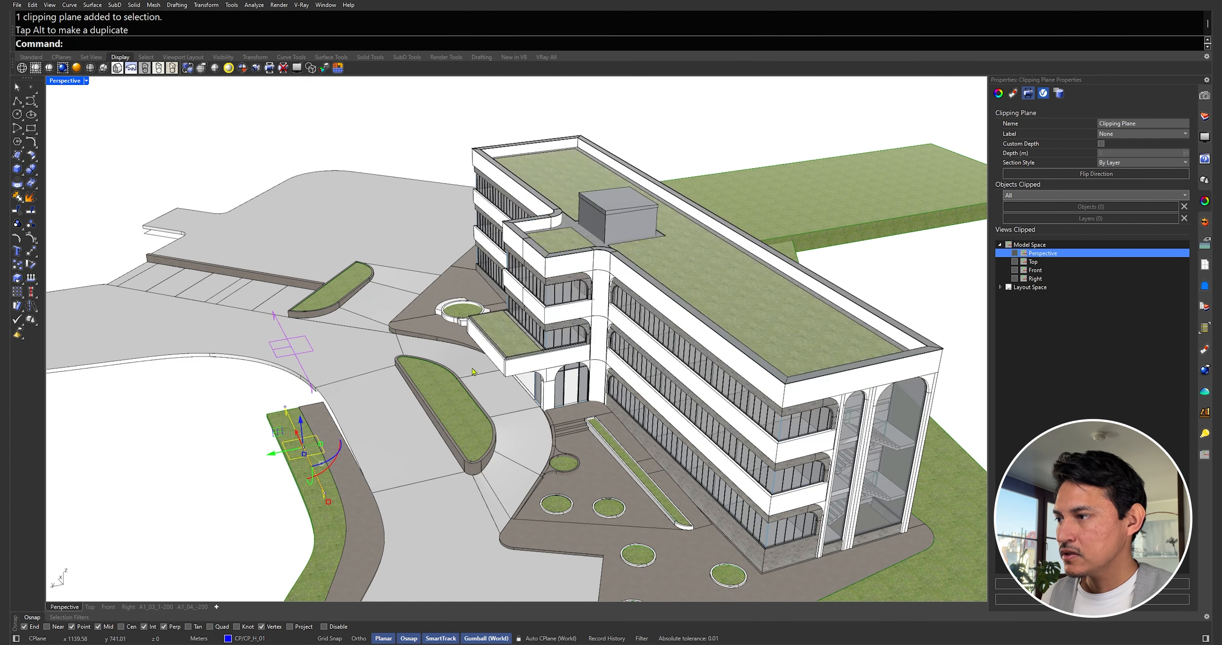
pyautogui.click(294, 358)
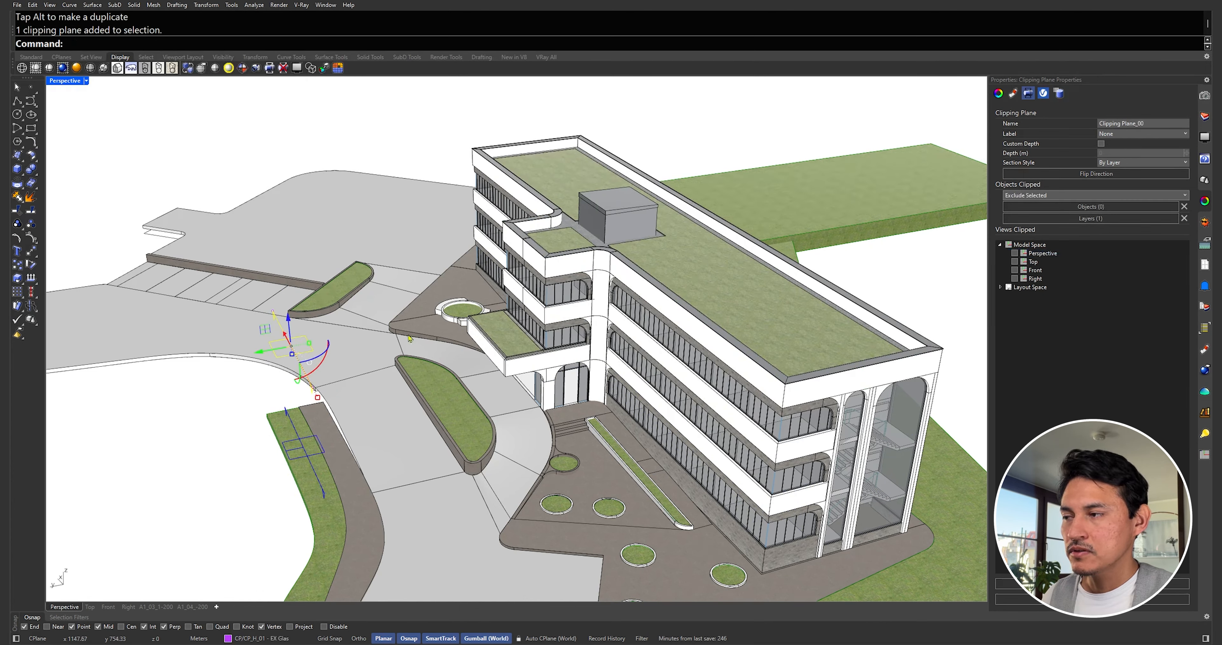
# Step: Make Clipping Plane_00 clip Perspective and lower it to expose upper-floor rooms and stairs
pyautogui.click(1015, 253)
pyautogui.scroll(6, 714, 317)
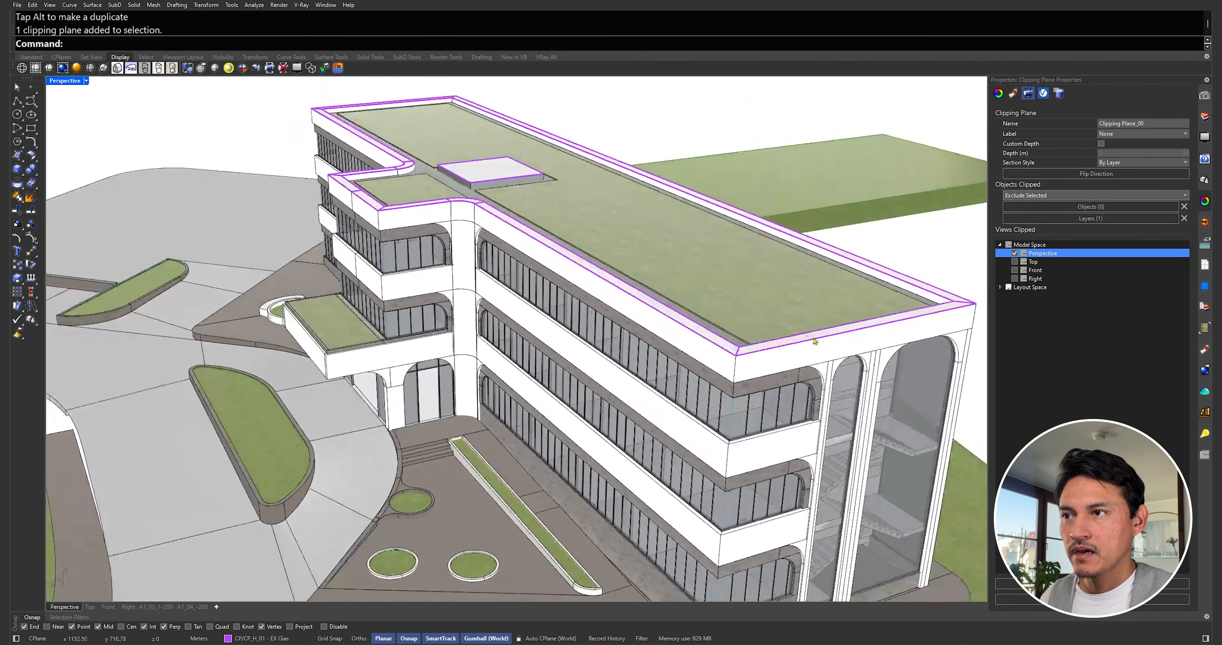
pyautogui.scroll(-3, 815, 341)
pyautogui.moveTo(134, 296); pyautogui.dragTo(134, 355)
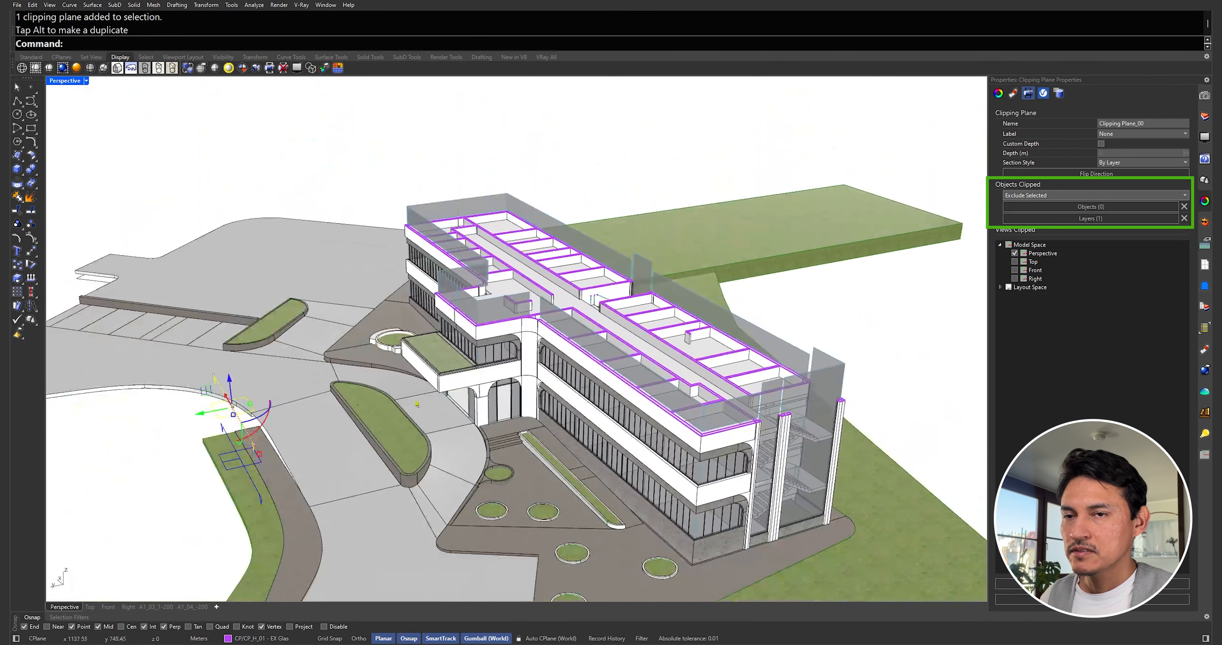
pyautogui.moveTo(229, 381); pyautogui.dragTo(232, 407)
# Step: Keep Objects Clipped on Exclude Selected and open the excluded layers list
pyautogui.click(1073, 195)
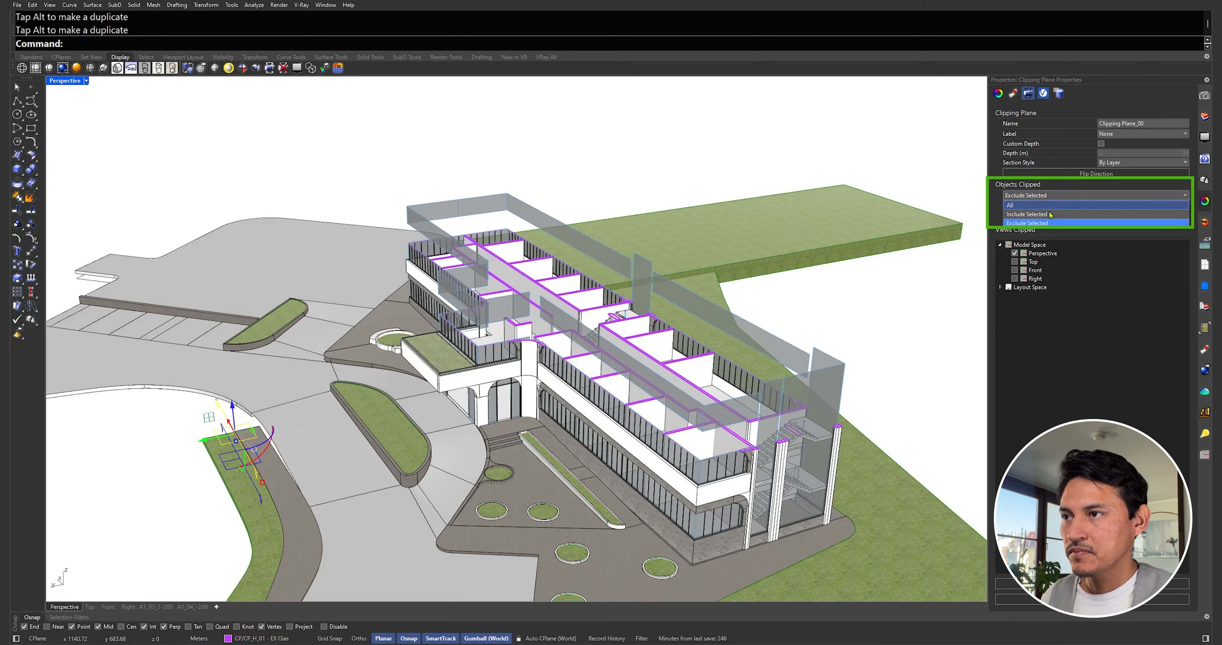
pyautogui.click(1045, 223)
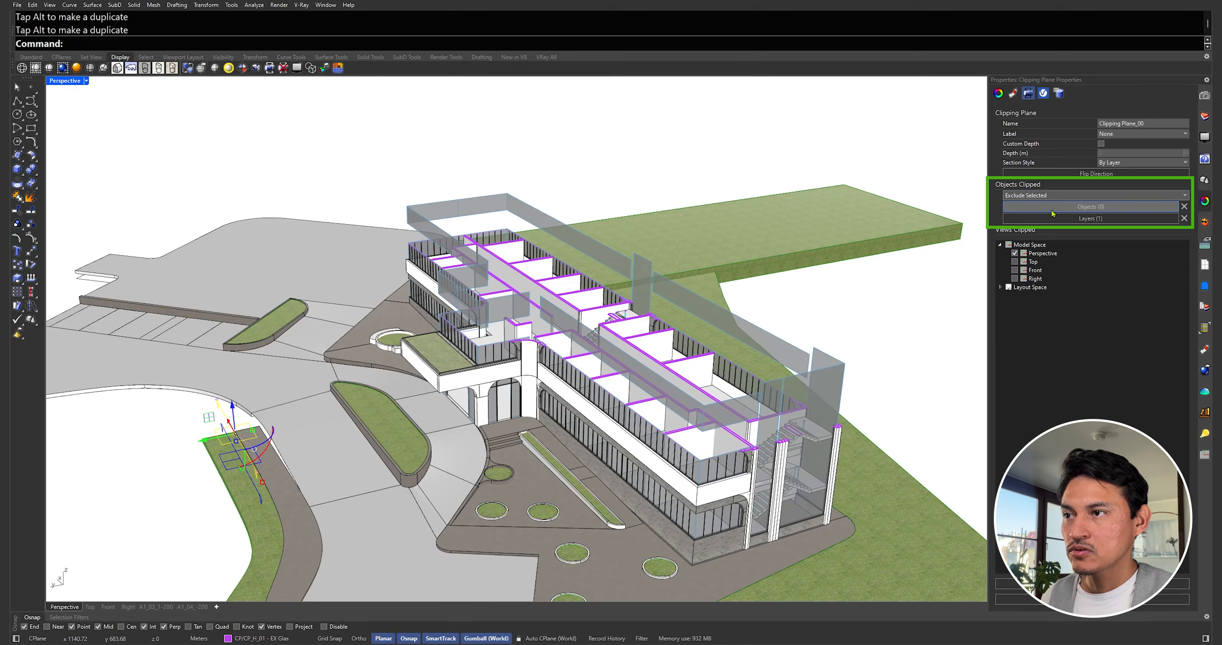
pyautogui.click(1091, 219)
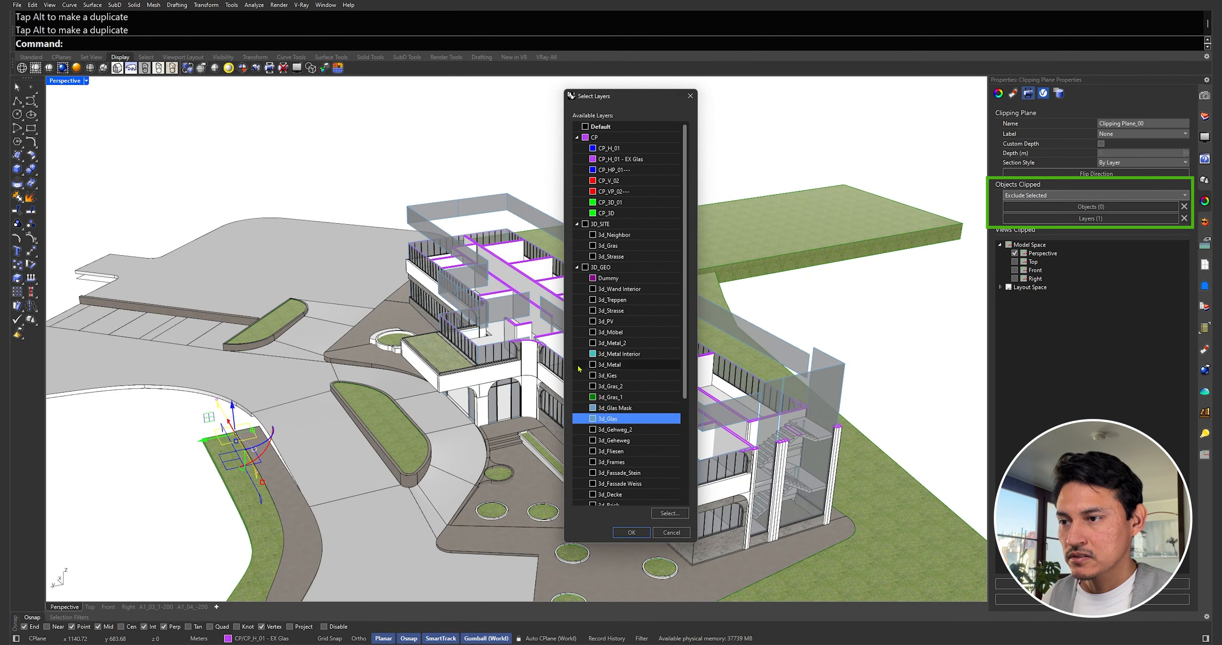
# Step: Exclude 3d_Frames along with 3d_Glas and move the plane to cut the top storey
pyautogui.keyDown('ctrl'); pyautogui.click(623, 462); pyautogui.keyUp('ctrl')
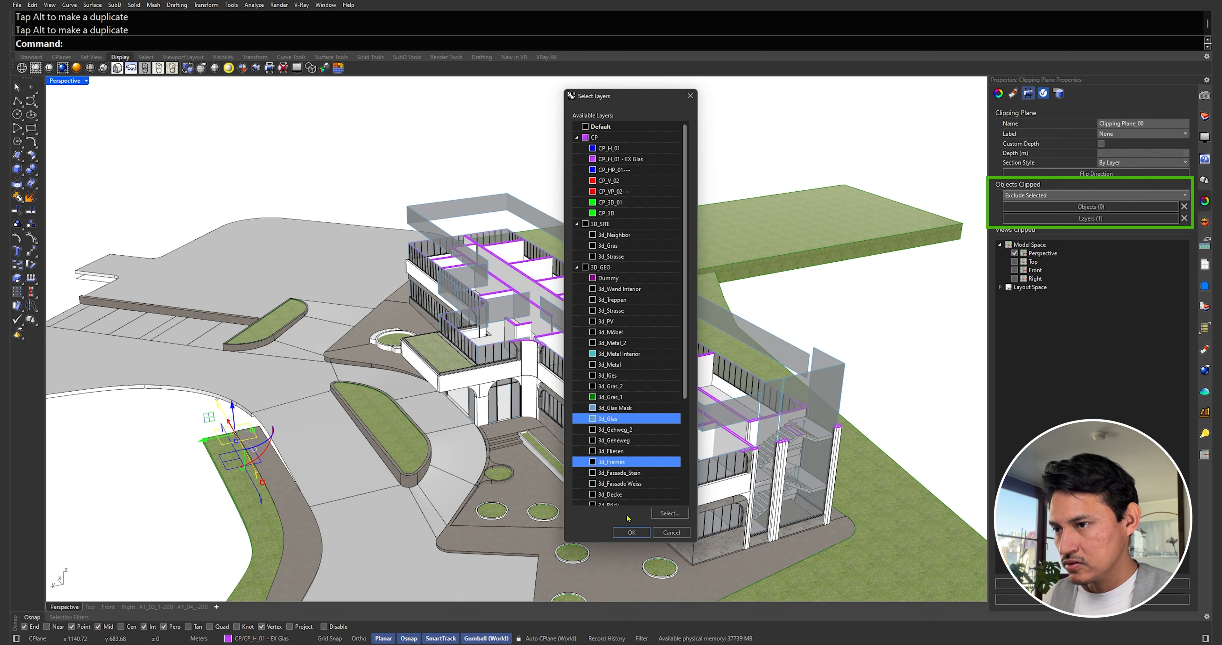
pyautogui.click(632, 532)
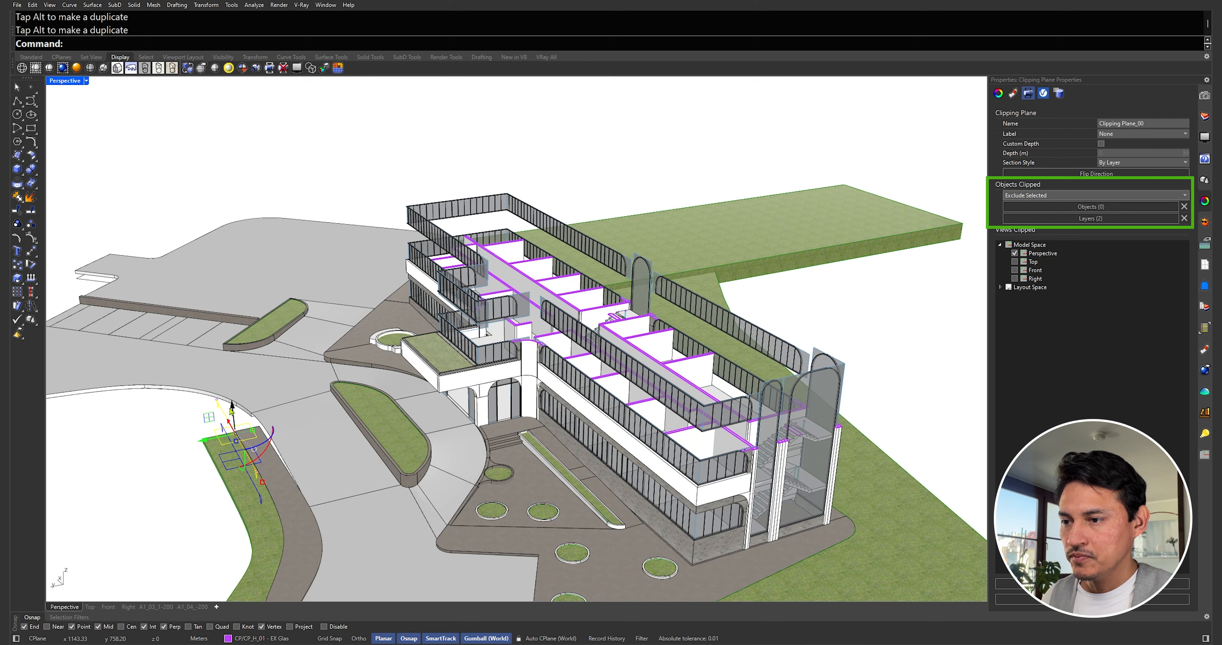
pyautogui.moveTo(234, 414); pyautogui.dragTo(221, 369)
pyautogui.scroll(2, 343, 411)
# Step: Set Objects Clipped to Include Selected and raise the plane above the building
pyautogui.click(1039, 199)
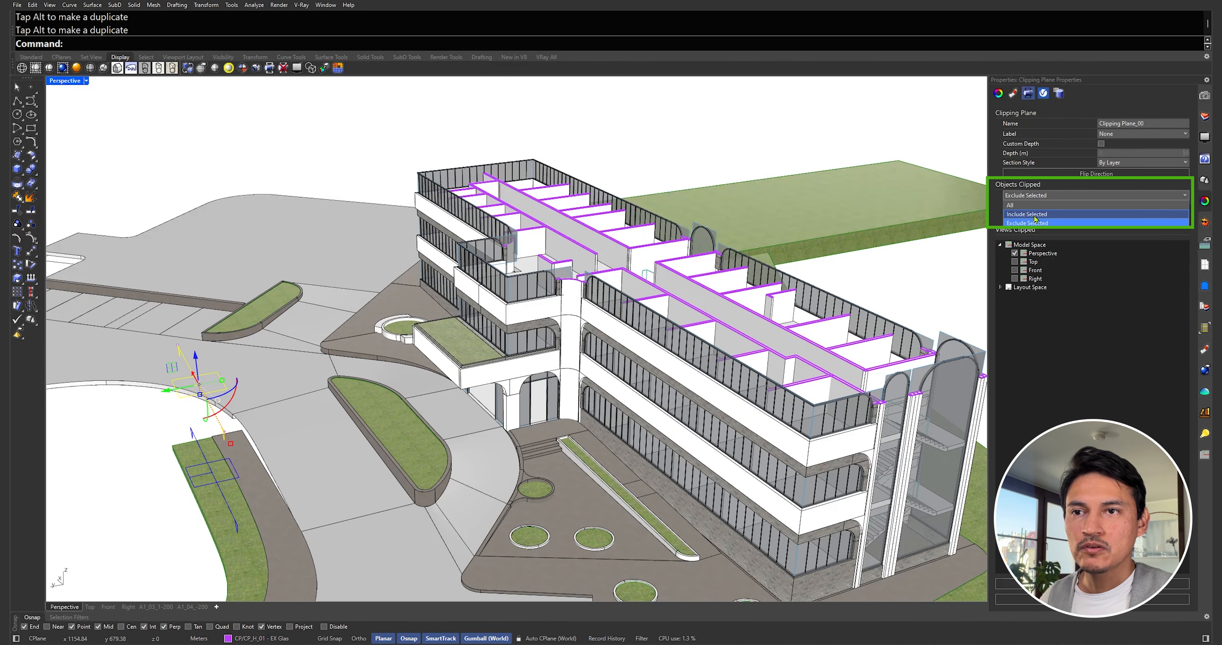
pyautogui.click(1036, 214)
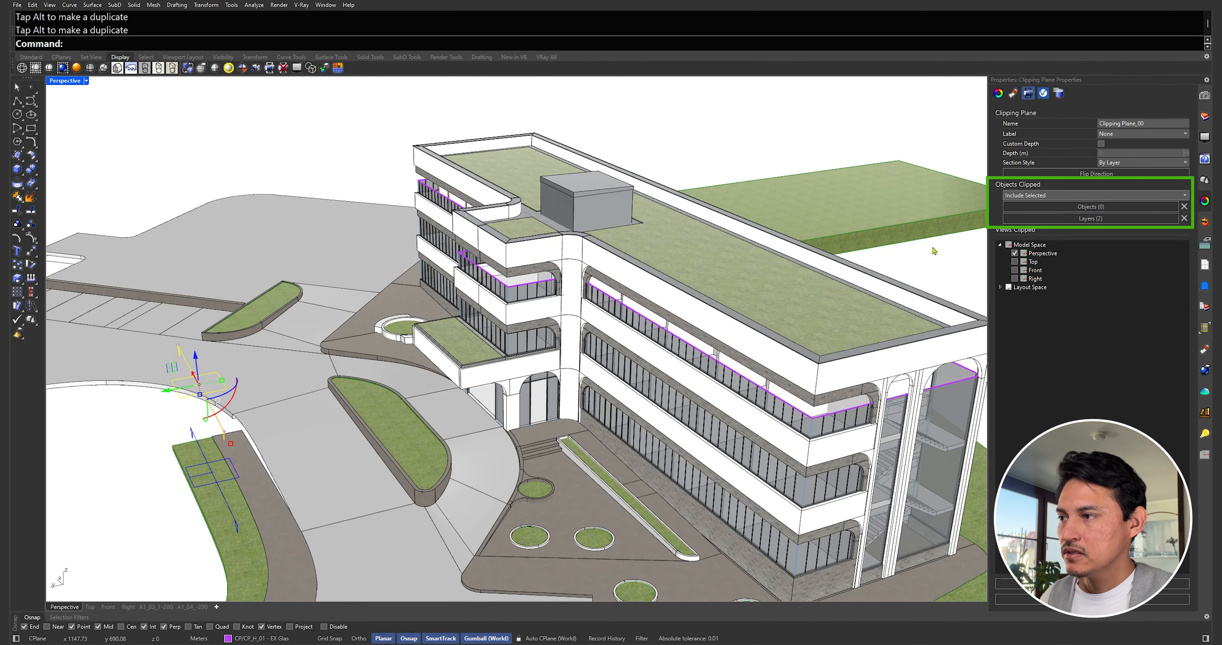
pyautogui.moveTo(197, 369)
pyautogui.mouseDown()
pyautogui.moveTo(200, 338)
pyautogui.moveTo(174, 472)
pyautogui.moveTo(187, 379)
pyautogui.mouseUp()
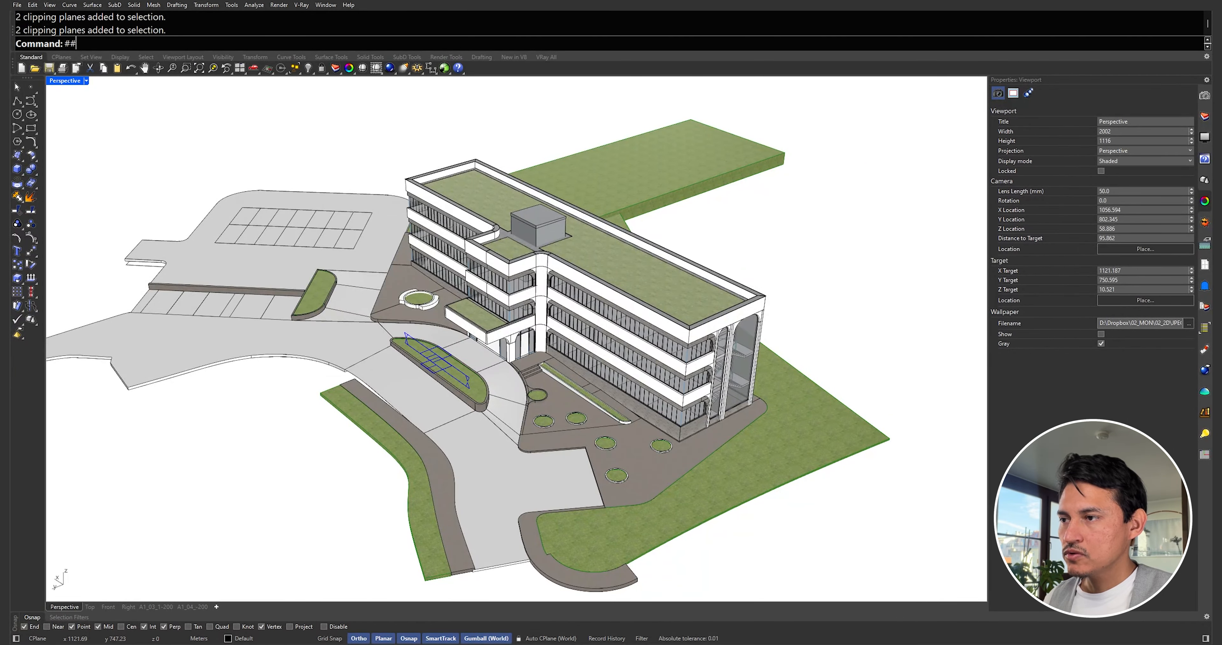
# Step: Preview the planter-side plane cutting Perspective, adjust its height, then switch the cut off
pyautogui.moveTo(631, 333); pyautogui.dragTo(511, 334, button='right')
pyautogui.scroll(5, 493, 362)
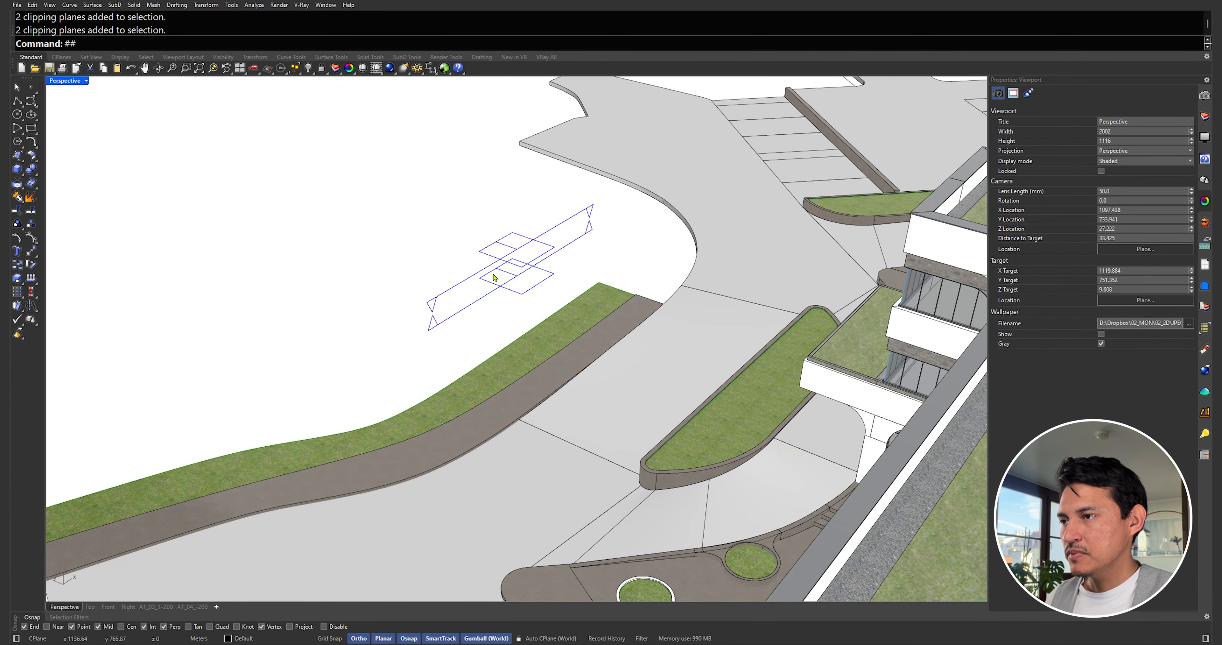
pyautogui.moveTo(456, 295); pyautogui.dragTo(565, 280, button='right')
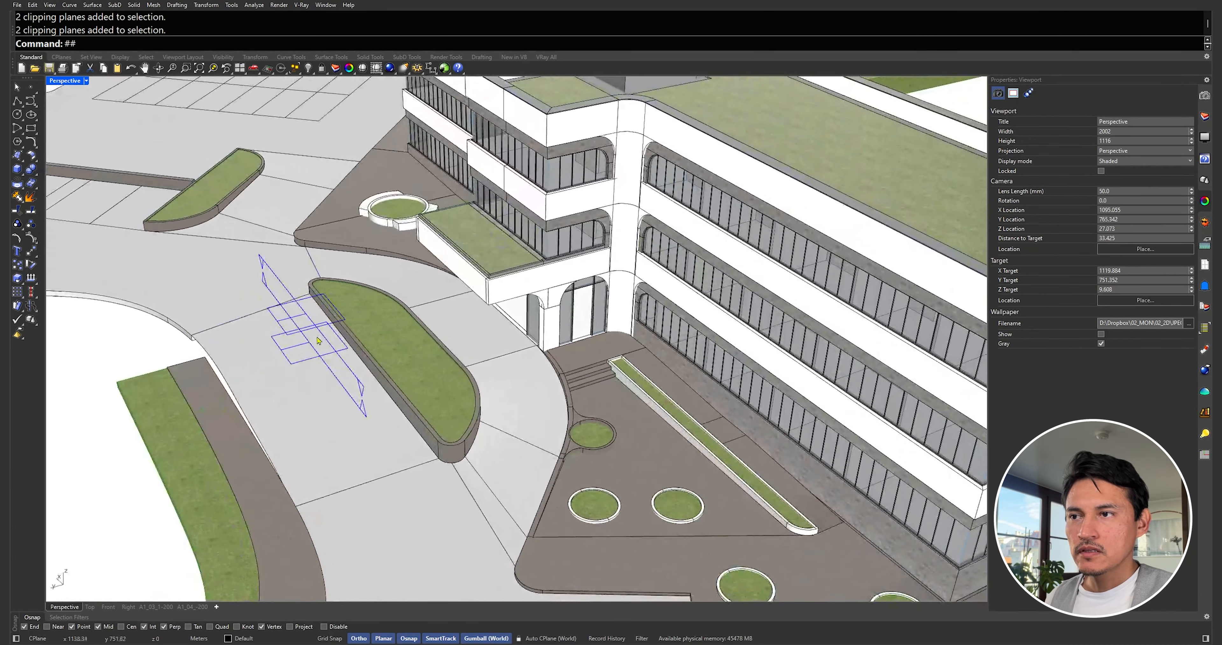
pyautogui.click(328, 318)
pyautogui.click(1015, 253)
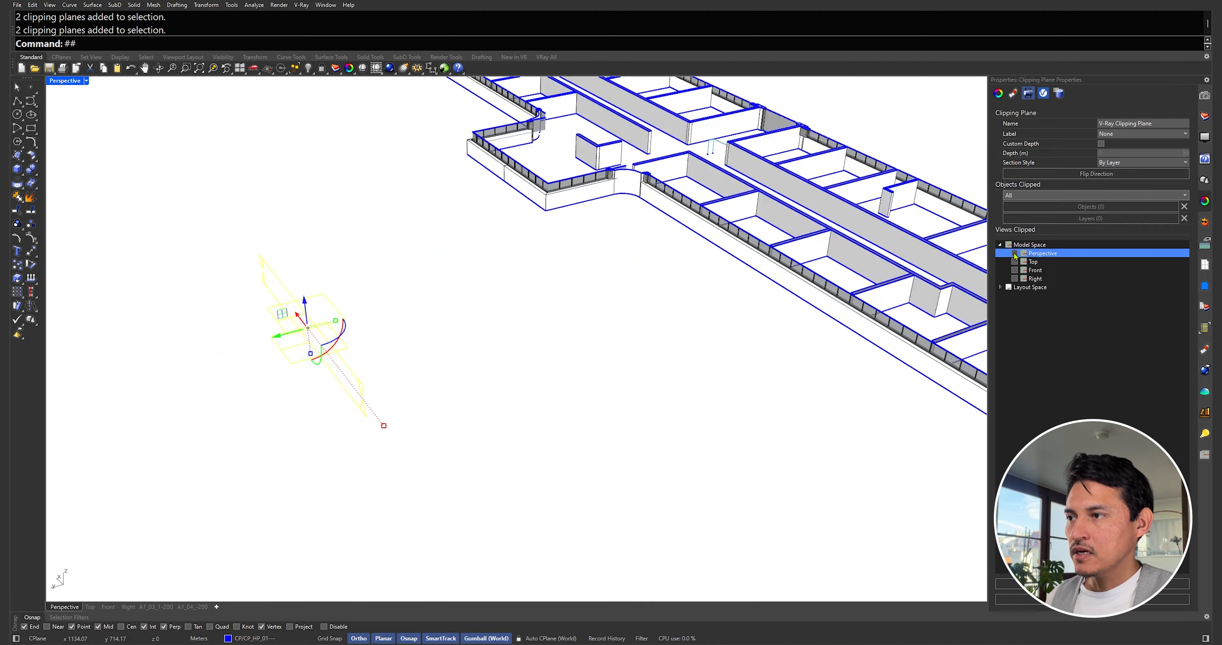
pyautogui.scroll(-5, 655, 284)
pyautogui.scroll(4, 701, 237)
pyautogui.moveTo(404, 313)
pyautogui.mouseDown()
pyautogui.moveTo(407, 268)
pyautogui.moveTo(418, 338)
pyautogui.moveTo(411, 312)
pyautogui.mouseUp()
pyautogui.scroll(-2, 416, 331)
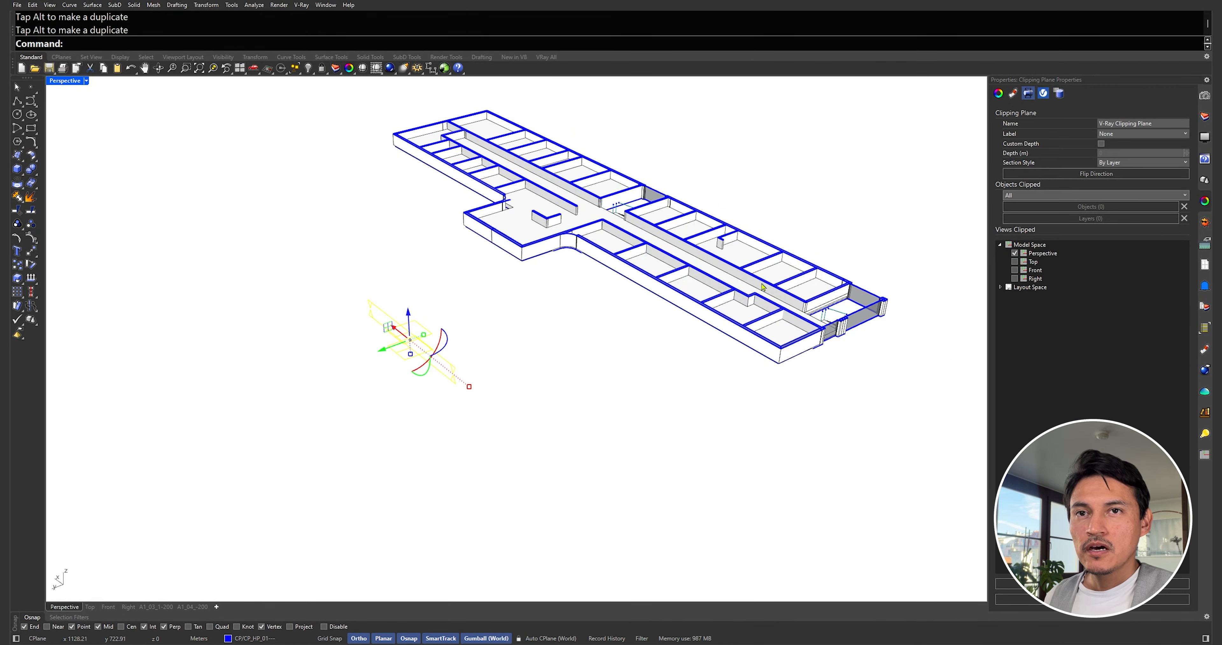
pyautogui.click(1015, 254)
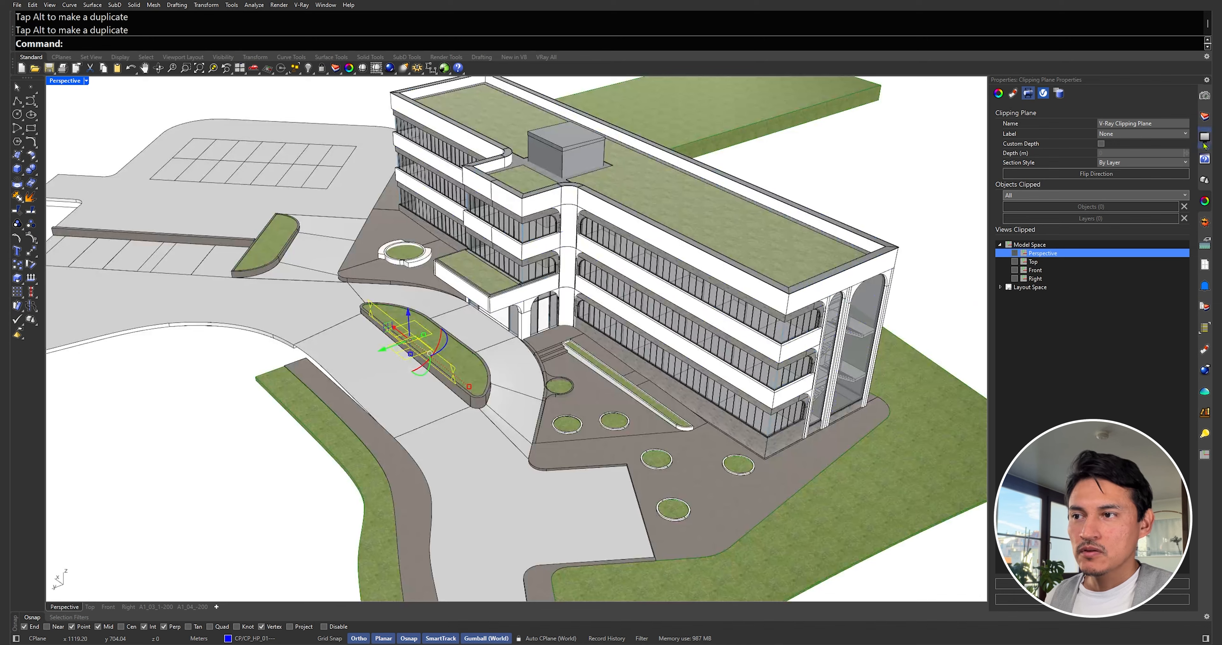
# Step: Turn on the CP_VP_02 layer and select its two vertical clipping planes
pyautogui.click(1204, 119)
pyautogui.click(1094, 184)
pyautogui.moveTo(484, 407); pyautogui.dragTo(506, 402, button='right')
pyautogui.click(508, 400)
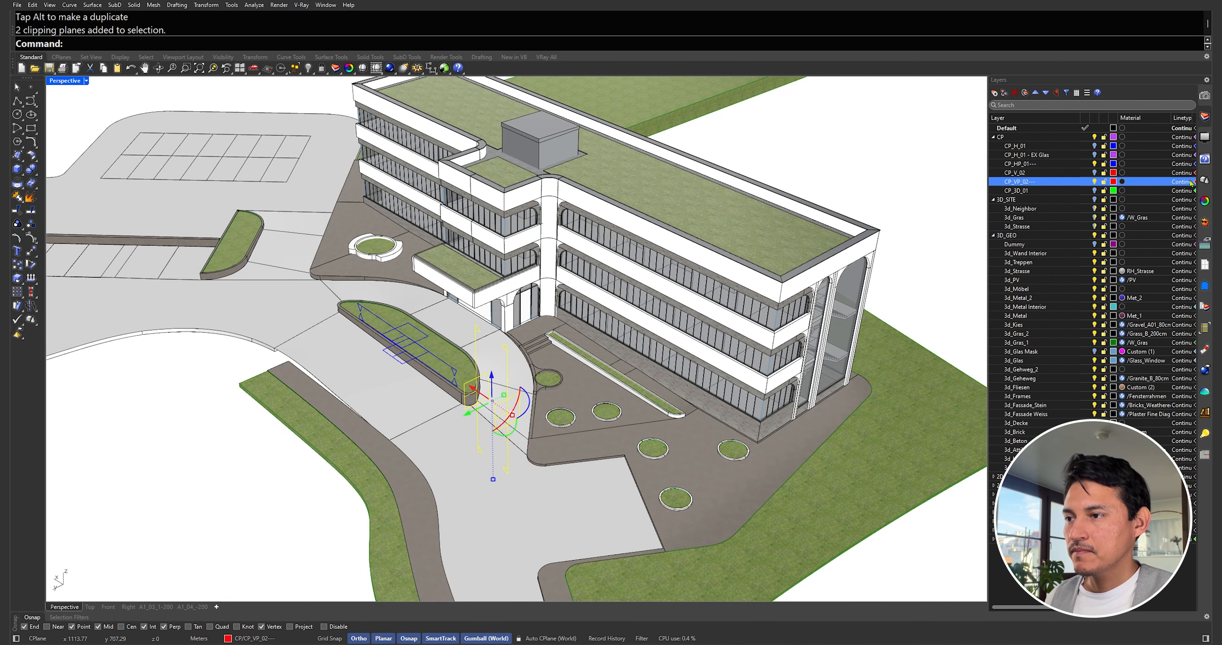
# Step: Make the vertical planes clip Perspective, slide them sideways, and switch to four viewports
pyautogui.click(1205, 201)
pyautogui.click(1015, 253)
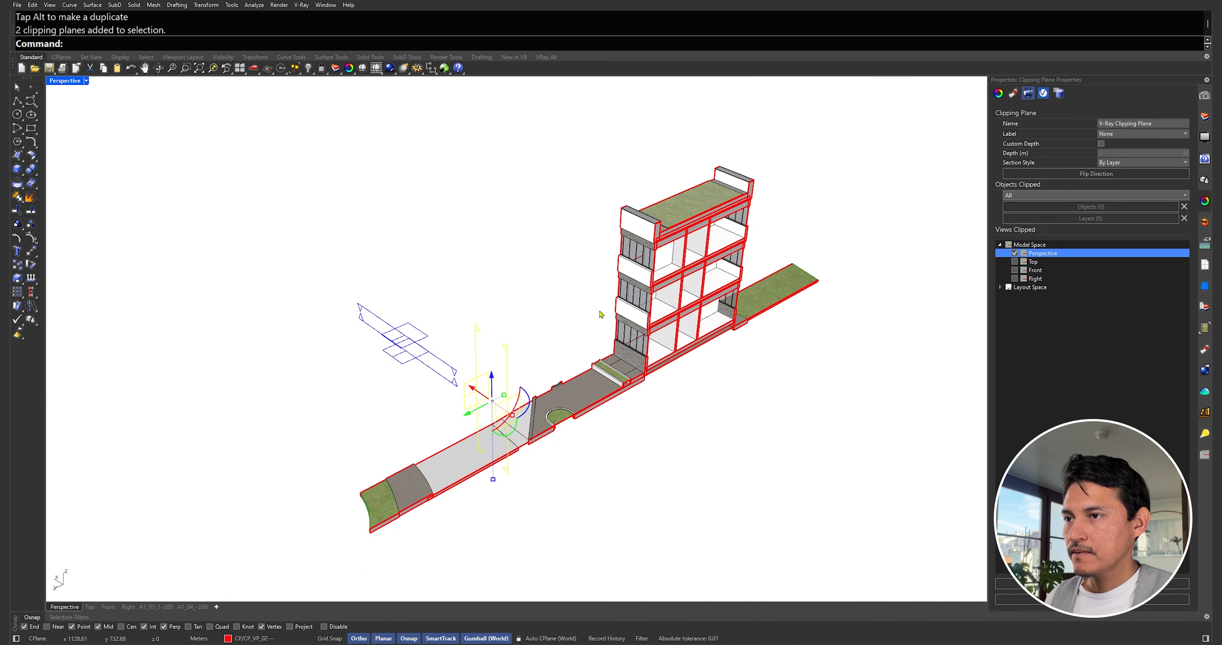
pyautogui.moveTo(473, 390)
pyautogui.mouseDown()
pyautogui.moveTo(427, 355)
pyautogui.moveTo(488, 399)
pyautogui.mouseUp()
pyautogui.click(476, 245)
pyautogui.moveTo(476, 245); pyautogui.dragTo(465, 243, button='right')
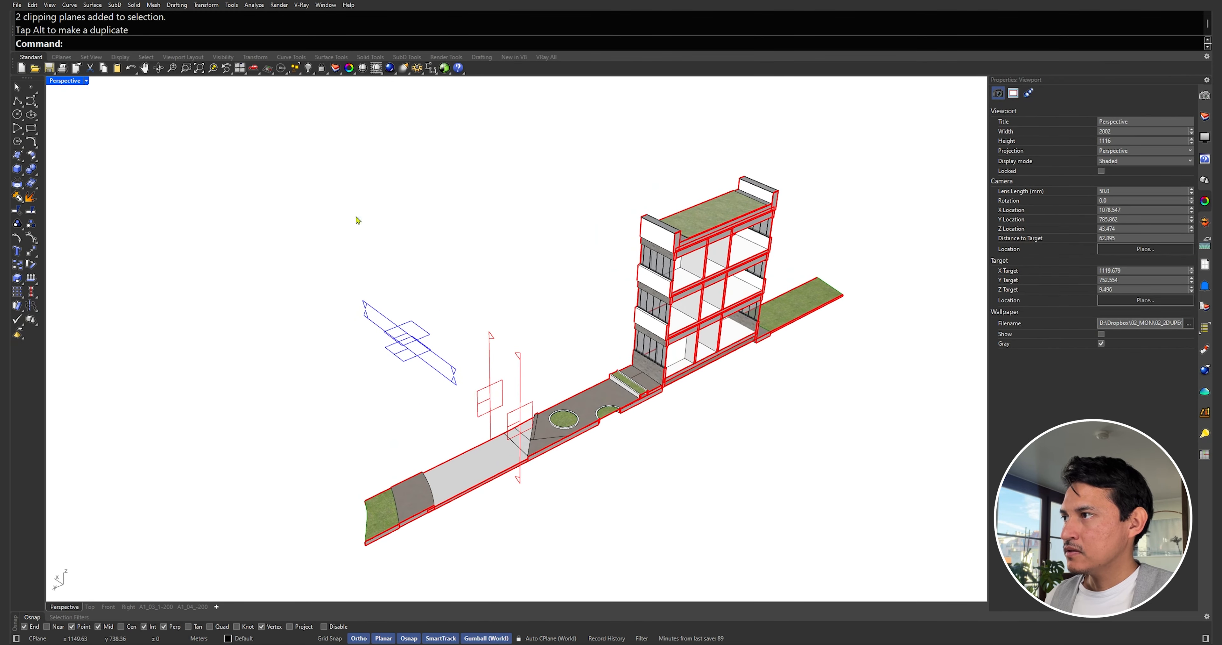
pyautogui.doubleClick(61, 81)
pyautogui.click(740, 226)
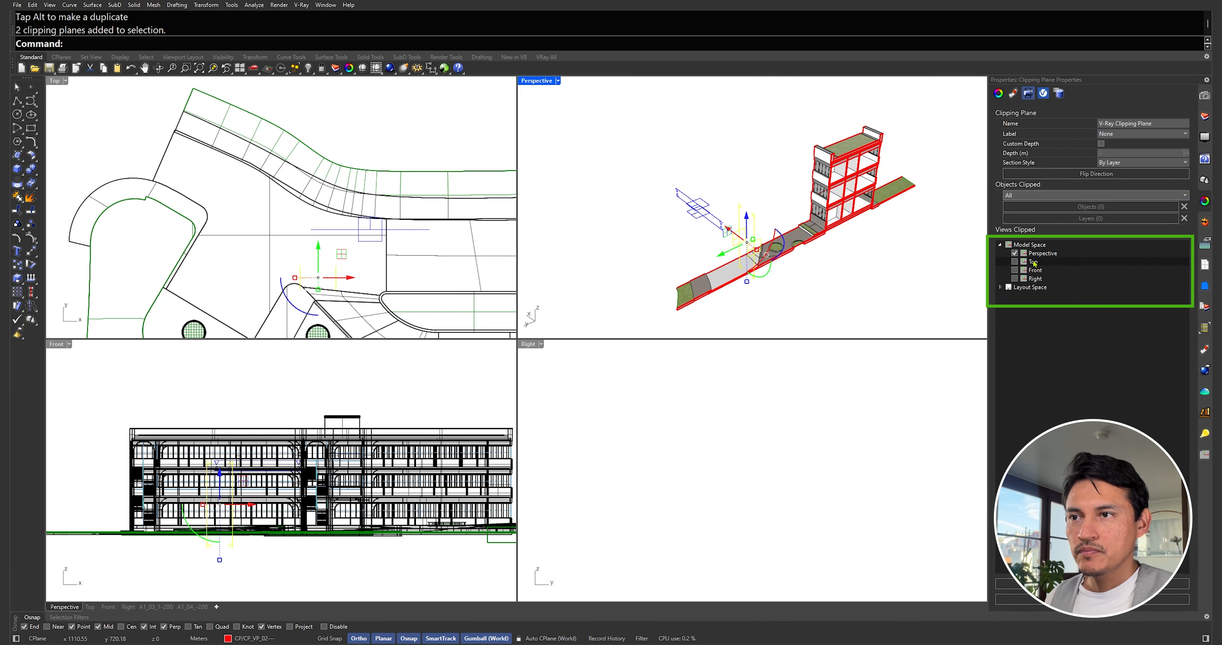
# Step: Toggle the Top, Front and Perspective Views Clipped boxes, leaving the Front view cut
pyautogui.click(1015, 262)
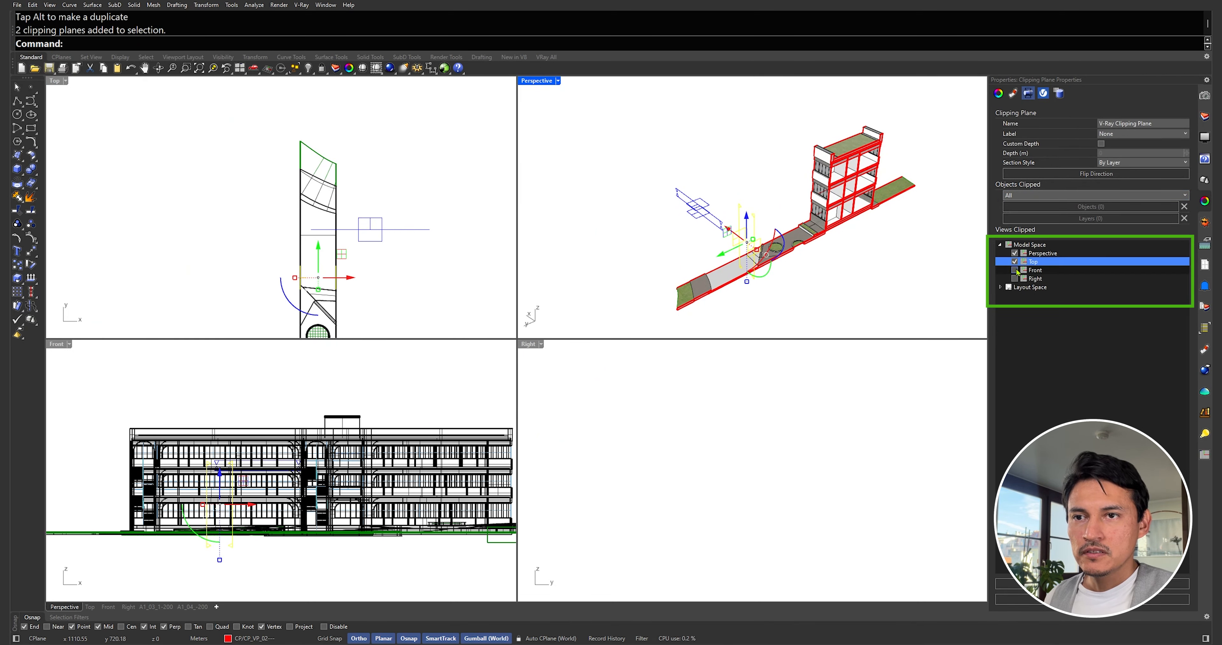
pyautogui.click(1015, 269)
pyautogui.click(1015, 261)
pyautogui.click(1015, 254)
pyautogui.click(1015, 262)
pyautogui.click(1015, 270)
pyautogui.click(1015, 262)
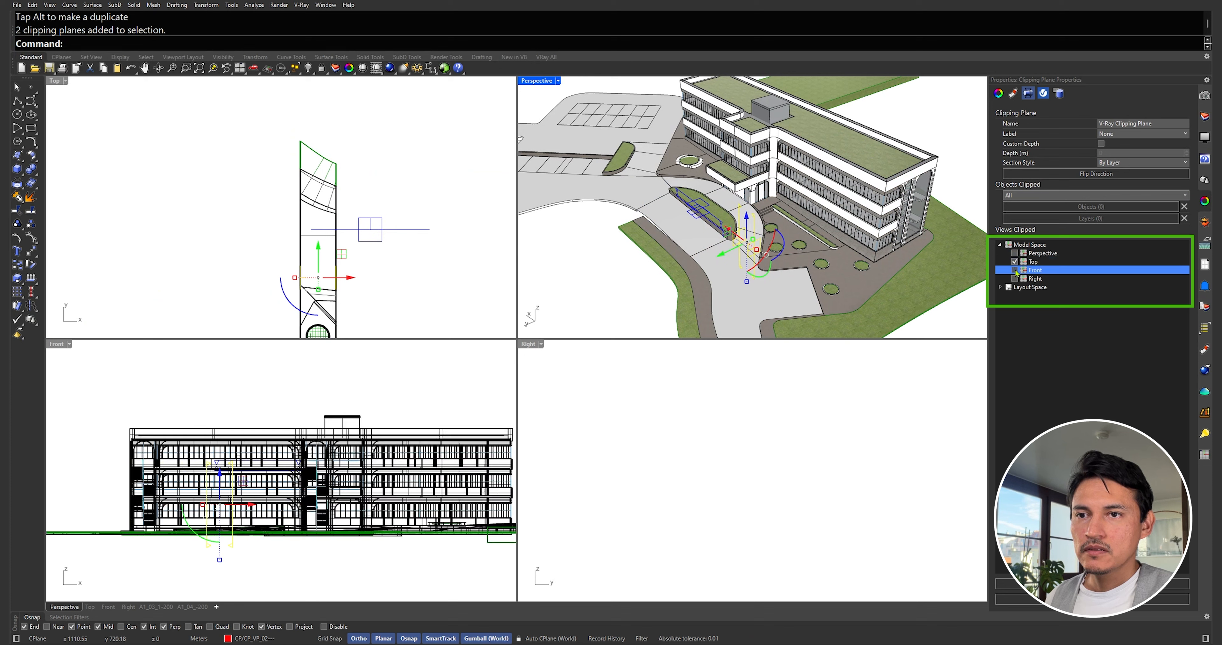
pyautogui.click(1015, 253)
pyautogui.click(1016, 261)
pyautogui.click(1015, 270)
pyautogui.click(1015, 262)
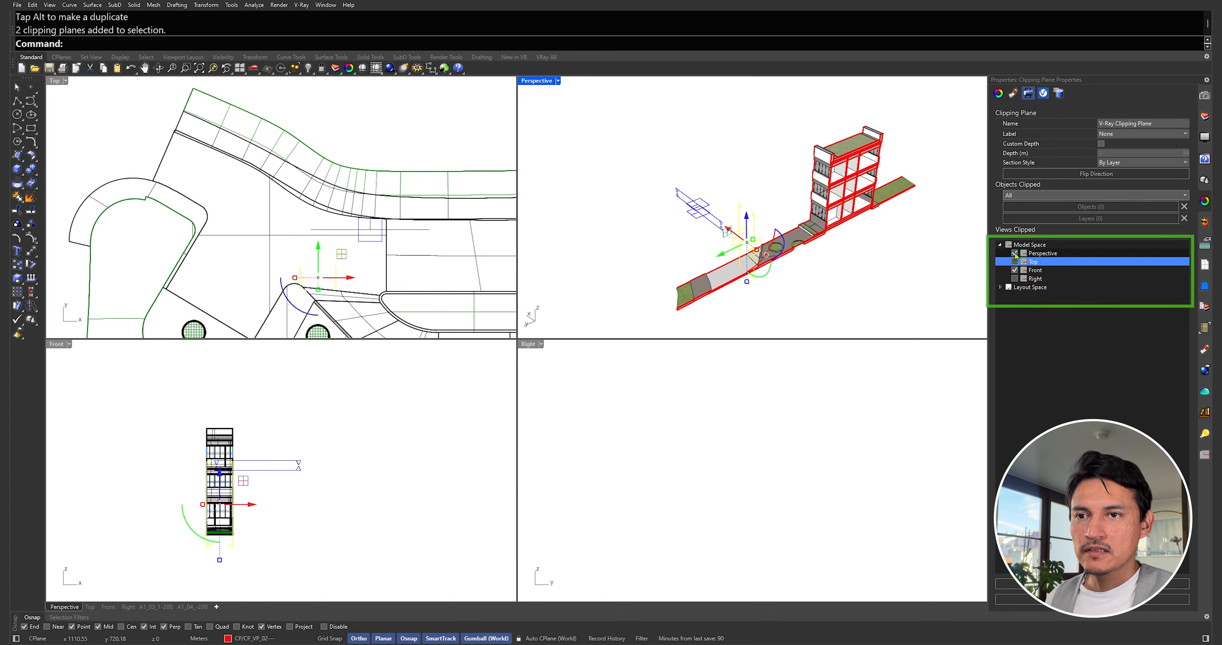
pyautogui.click(1016, 254)
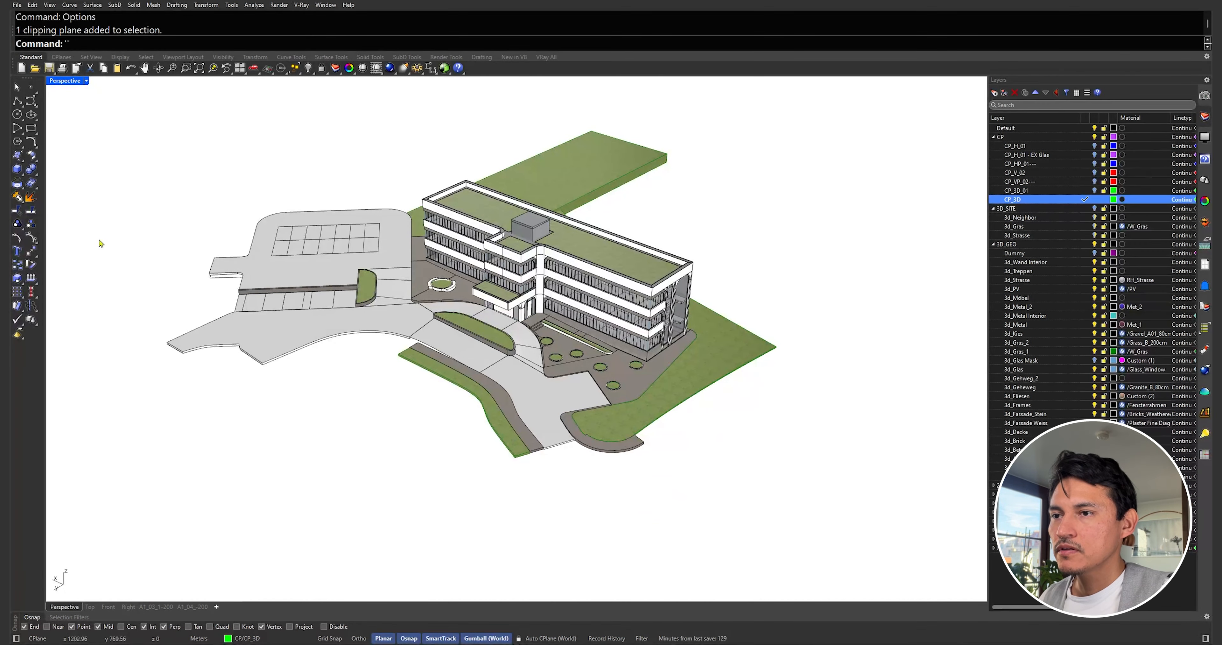
# Step: Draw a 5 × 5 × 5 box beside the building
pyautogui.click(17, 169)
pyautogui.click(389, 407)
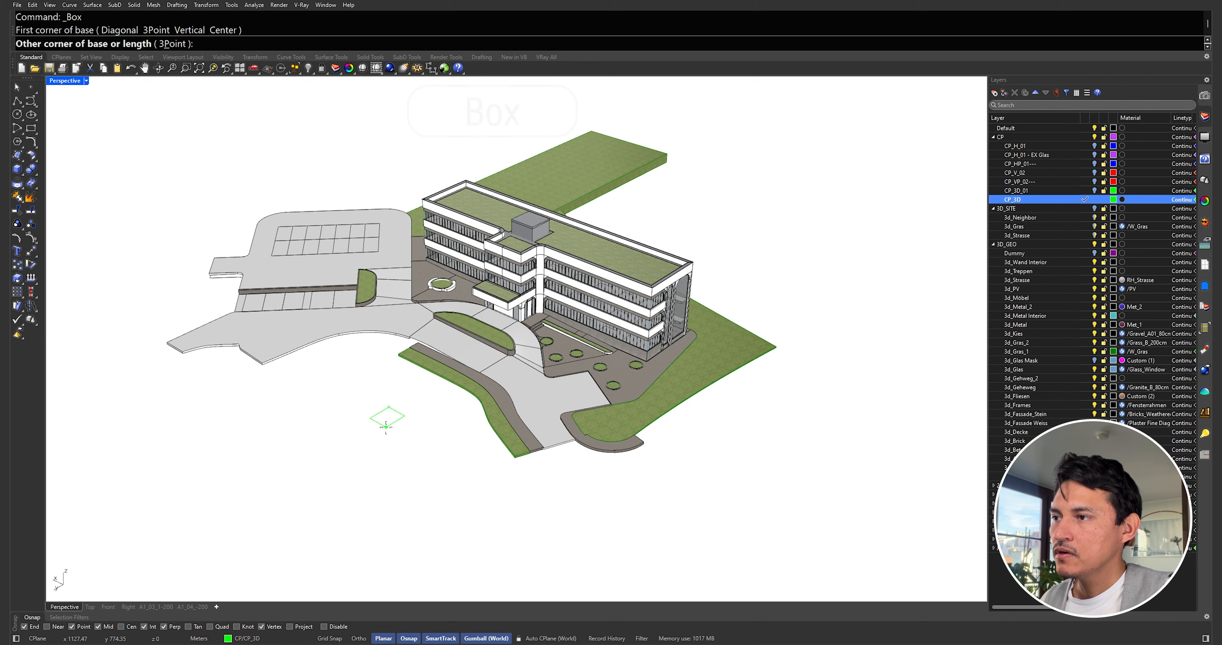
pyautogui.write('5')
pyautogui.press('Return')
pyautogui.write('5')
pyautogui.press('Return')
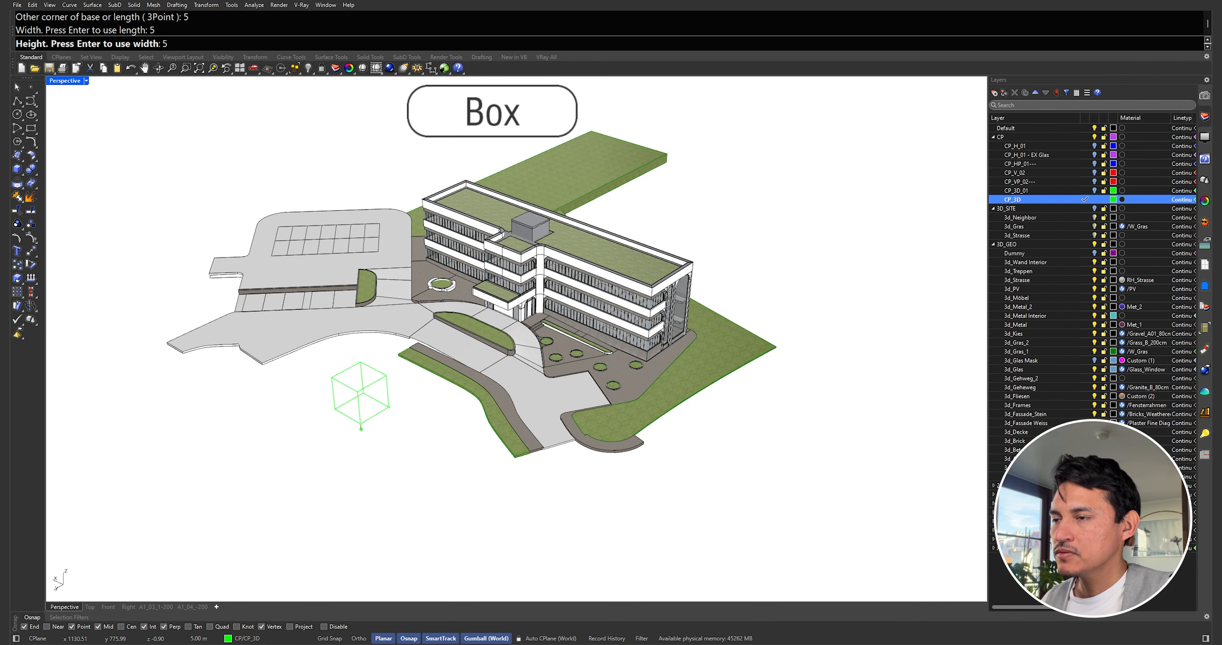
pyautogui.write('5')
pyautogui.press('Return')
# Step: Add a clipping plane spanning the cube's top face using the Clip command
pyautogui.scroll(5, 332, 403)
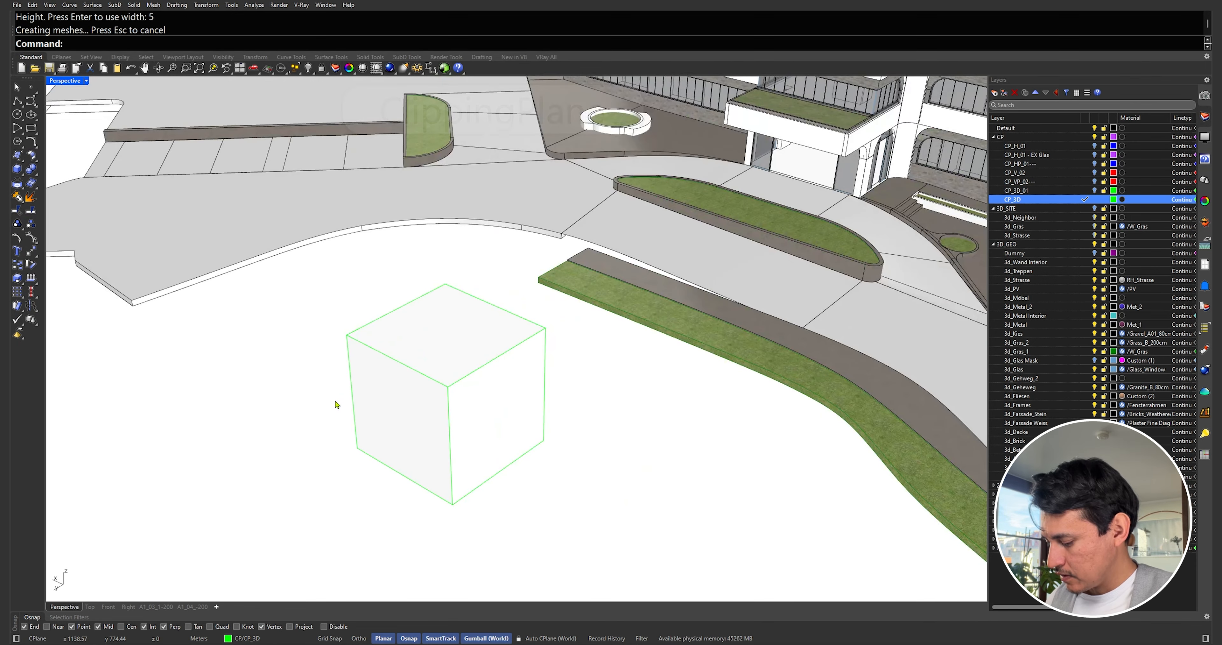
pyautogui.write('ClippingPlane')
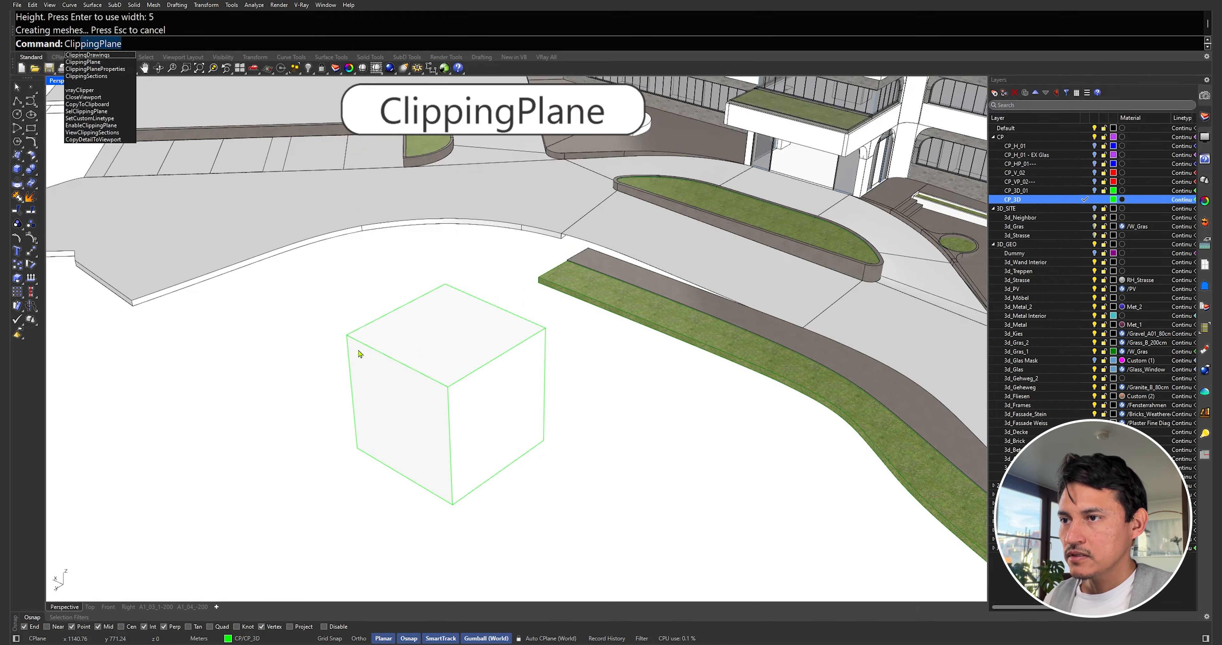
pyautogui.press('Return')
pyautogui.click(348, 336)
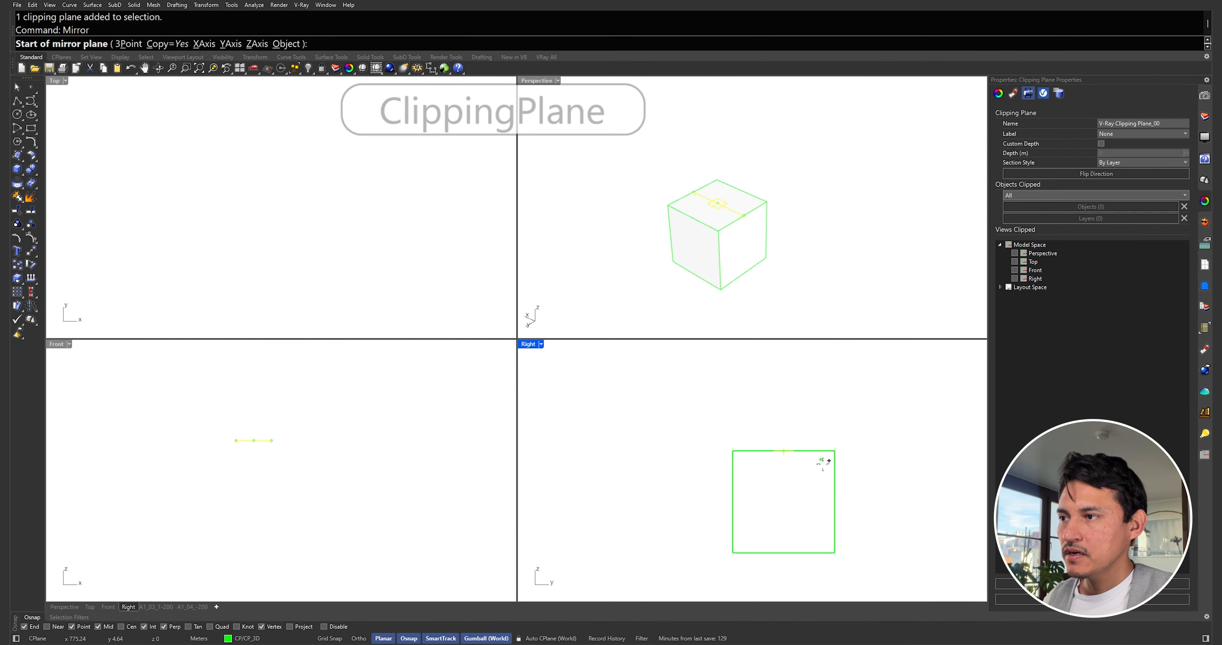
pyautogui.click(834, 501)
# Step: Mirror the clipping planes around the cube so planes cover all six sides
pyautogui.click(887, 520)
pyautogui.moveTo(830, 486); pyautogui.dragTo(776, 459, button='right')
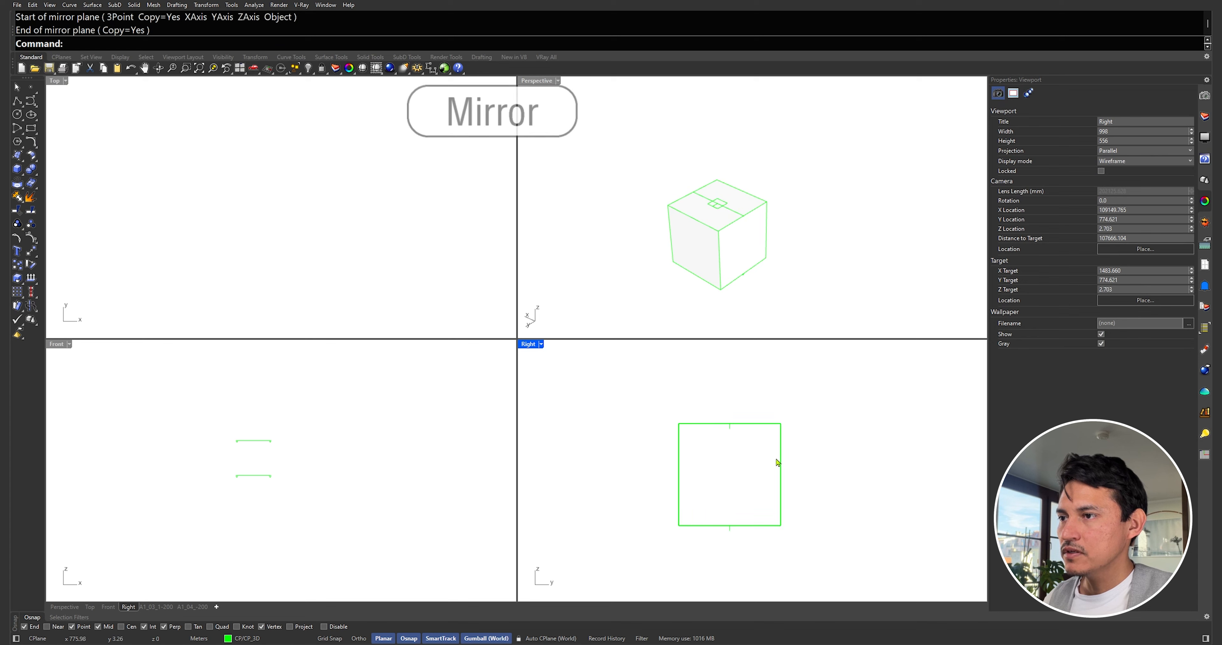
pyautogui.moveTo(717, 408); pyautogui.dragTo(751, 564)
pyautogui.press('Return')
pyautogui.click(679, 424)
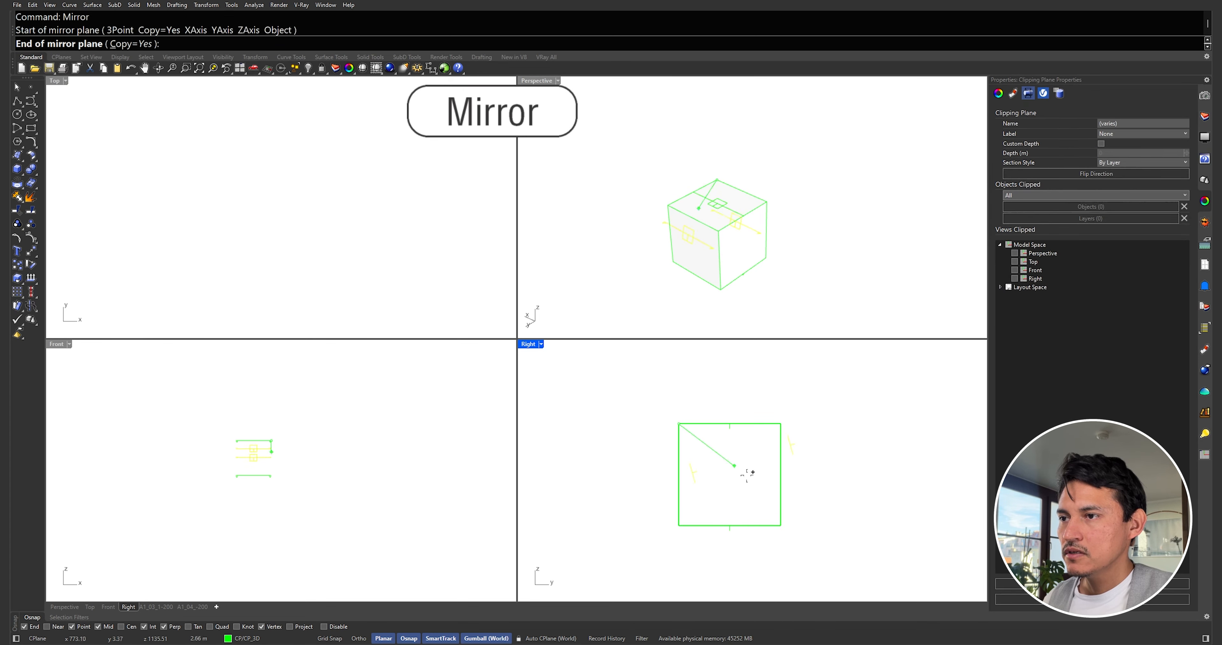
pyautogui.click(782, 525)
pyautogui.moveTo(647, 454); pyautogui.dragTo(801, 484)
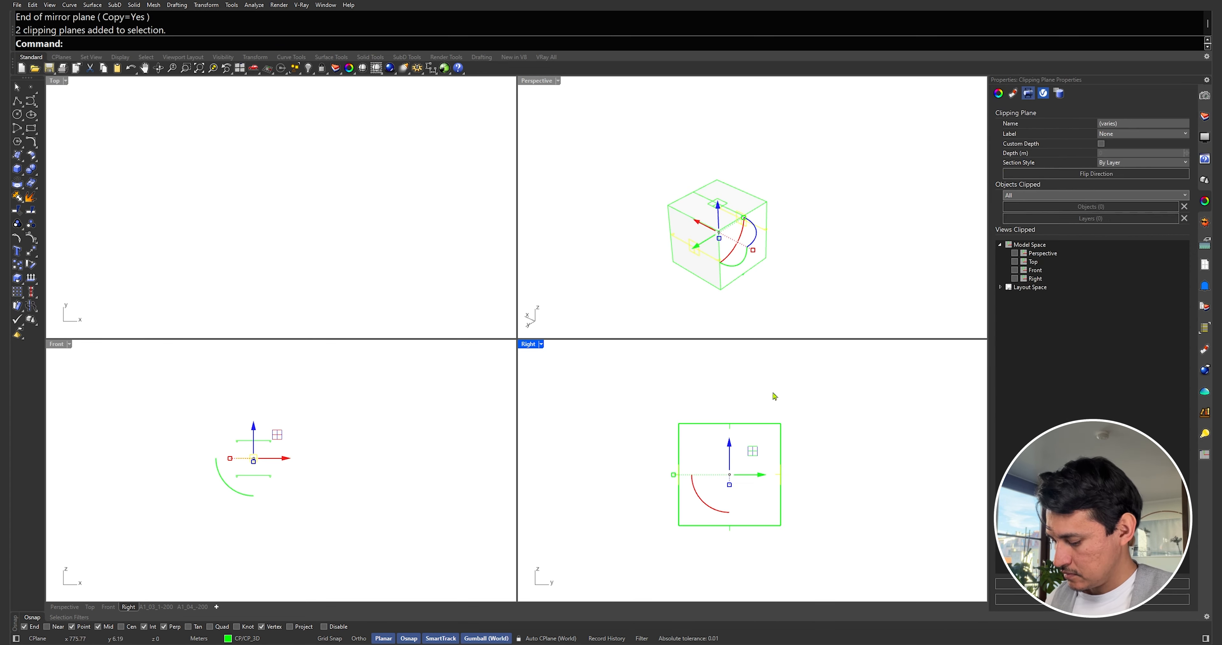
pyautogui.moveTo(793, 285); pyautogui.dragTo(773, 287, button='right')
pyautogui.press('Return')
pyautogui.click(671, 235)
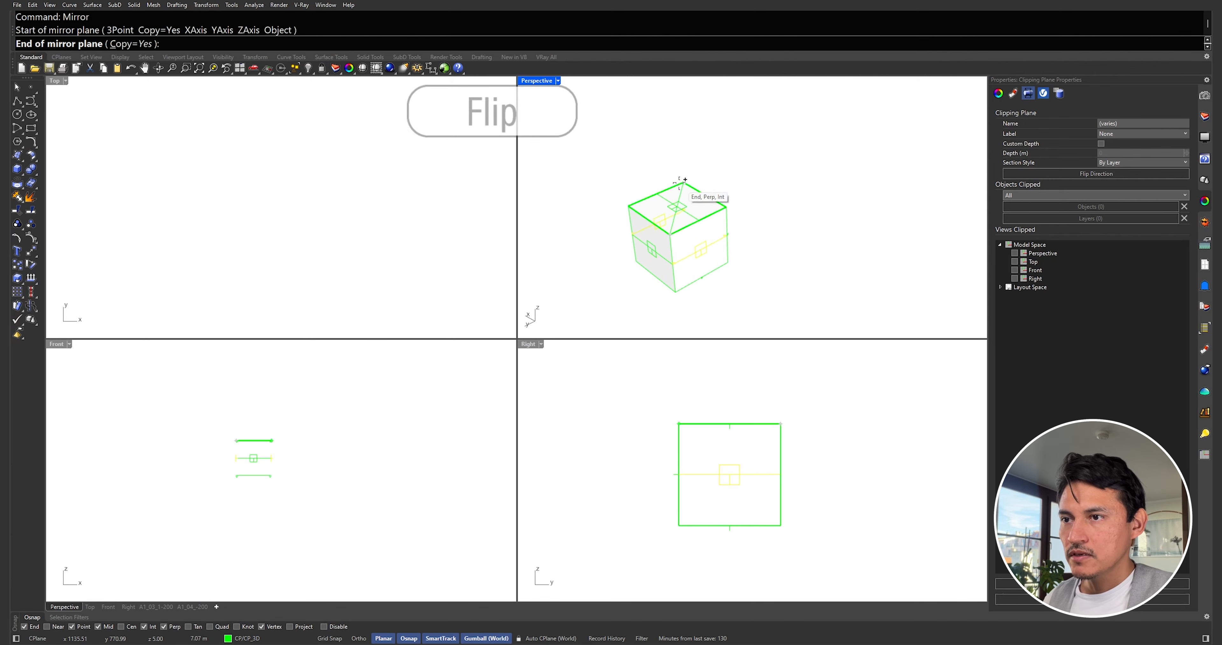
pyautogui.click(683, 183)
pyautogui.click(775, 188)
# Step: Delete the helper cube and maximize the Perspective view to see all six planes
pyautogui.click(775, 424)
pyautogui.press('Delete')
pyautogui.scroll(5, 657, 246)
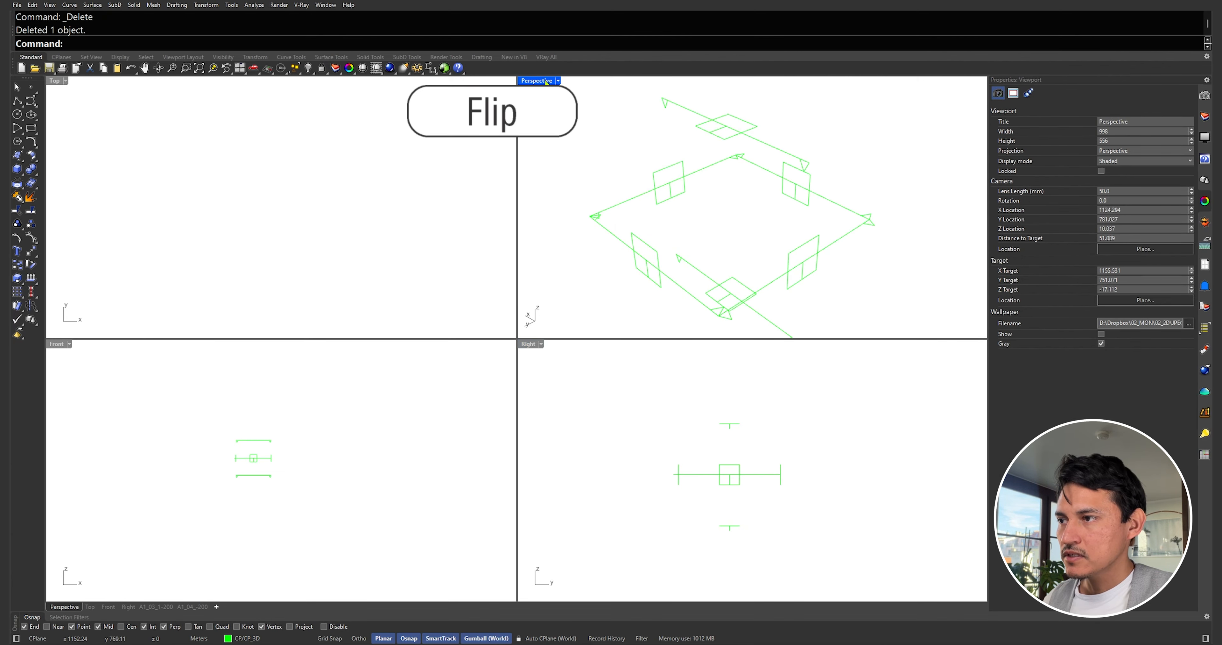
pyautogui.doubleClick(536, 81)
pyautogui.scroll(-3, 662, 278)
pyautogui.moveTo(663, 279); pyautogui.dragTo(638, 298, button='right')
# Step: Flip the cutting direction of the two right-side clipping planes
pyautogui.click(577, 366)
pyautogui.keyDown('shift'); pyautogui.click(560, 391); pyautogui.keyUp('shift')
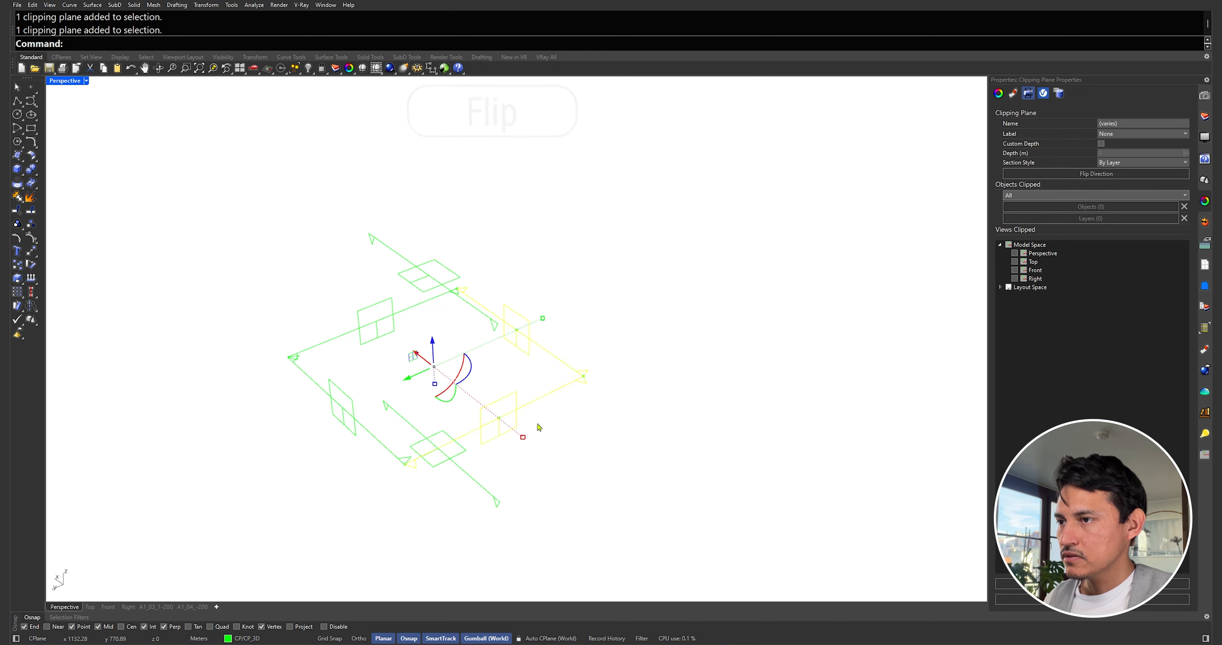
pyautogui.click(1042, 175)
pyautogui.click(636, 320)
# Step: Set all six clipping planes to clip the Perspective view and unhide the building
pyautogui.moveTo(636, 320); pyautogui.dragTo(518, 276, button='right')
pyautogui.moveTo(427, 118); pyautogui.dragTo(764, 484)
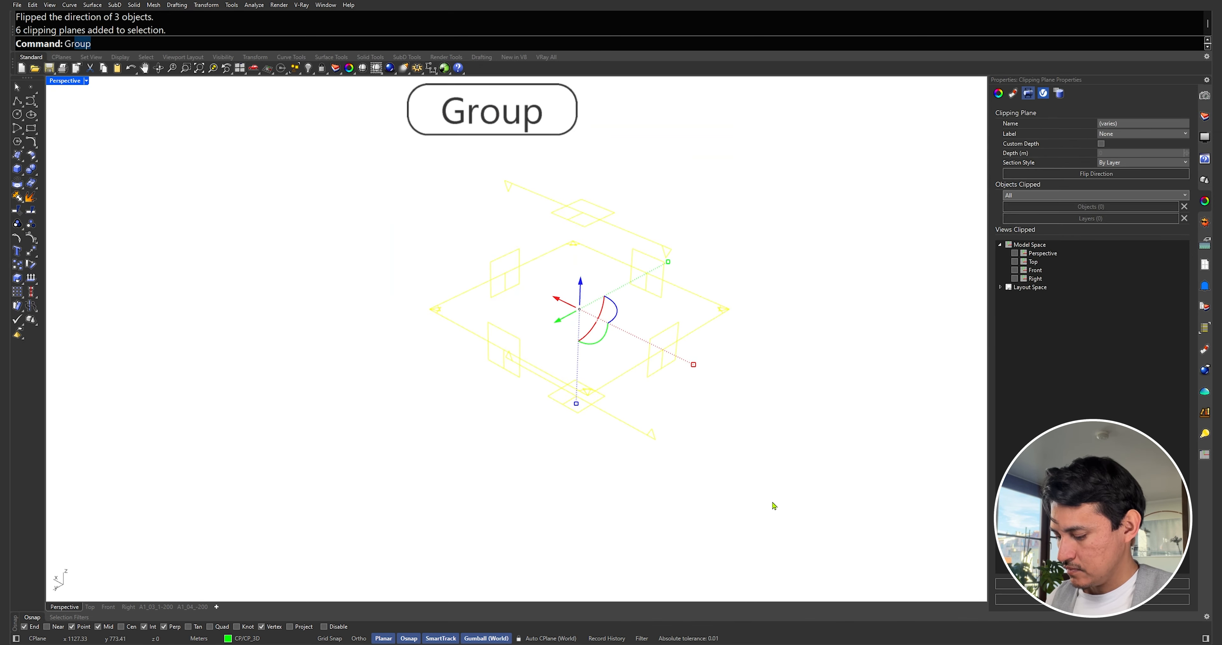
pyautogui.click(1016, 256)
pyautogui.scroll(-15, 617, 323)
pyautogui.hotkey('ctrl', 'alt', 'h')
pyautogui.moveTo(616, 323); pyautogui.dragTo(581, 363, button='right')
pyautogui.click(1015, 253)
pyautogui.scroll(10, 685, 264)
# Step: Slide the clipping box with the gumball to position the section across the building's end
pyautogui.moveTo(556, 320); pyautogui.dragTo(516, 298)
pyautogui.moveTo(538, 286); pyautogui.dragTo(484, 292)
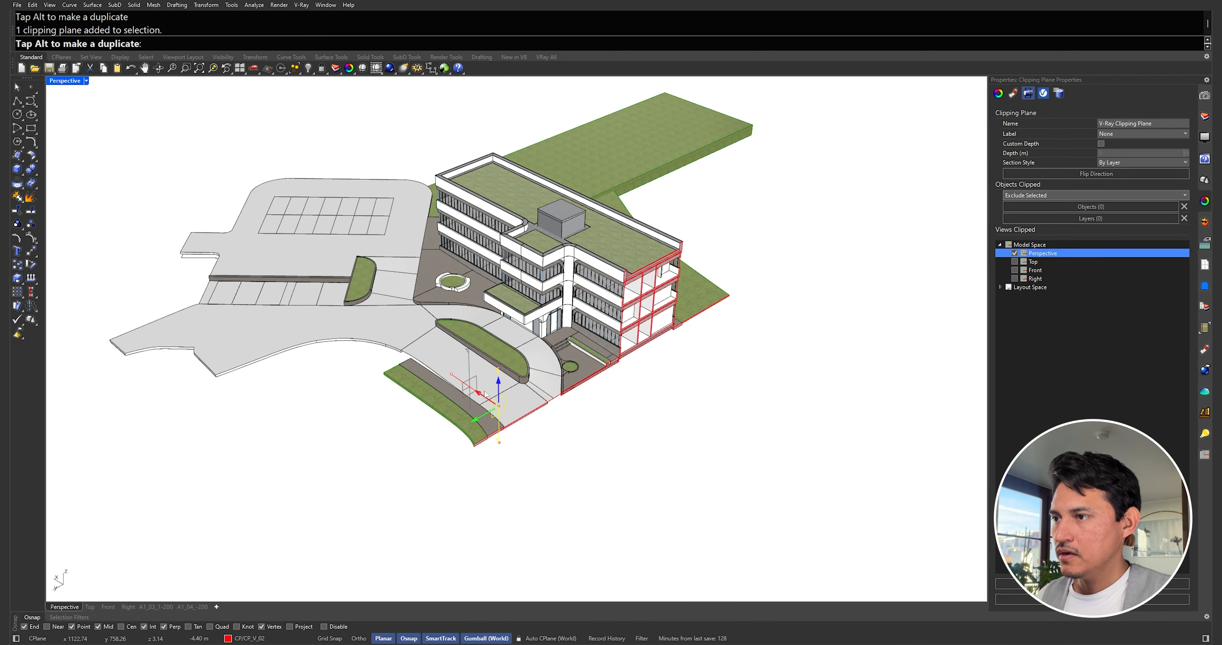
pyautogui.moveTo(524, 424); pyautogui.dragTo(551, 445)
pyautogui.moveTo(791, 444); pyautogui.dragTo(773, 429, button='right')
pyautogui.scroll(5, 772, 429)
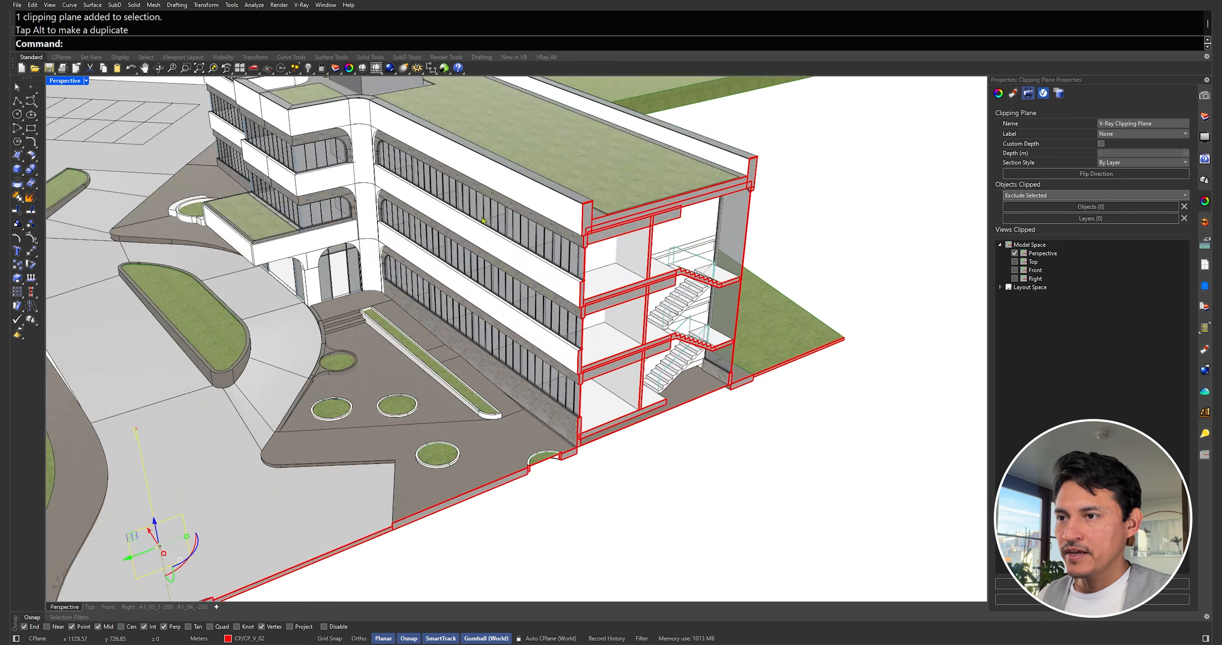
# Step: Set the Shaded mode clipping plane section fill colour to light grey in Options
pyautogui.write('op')
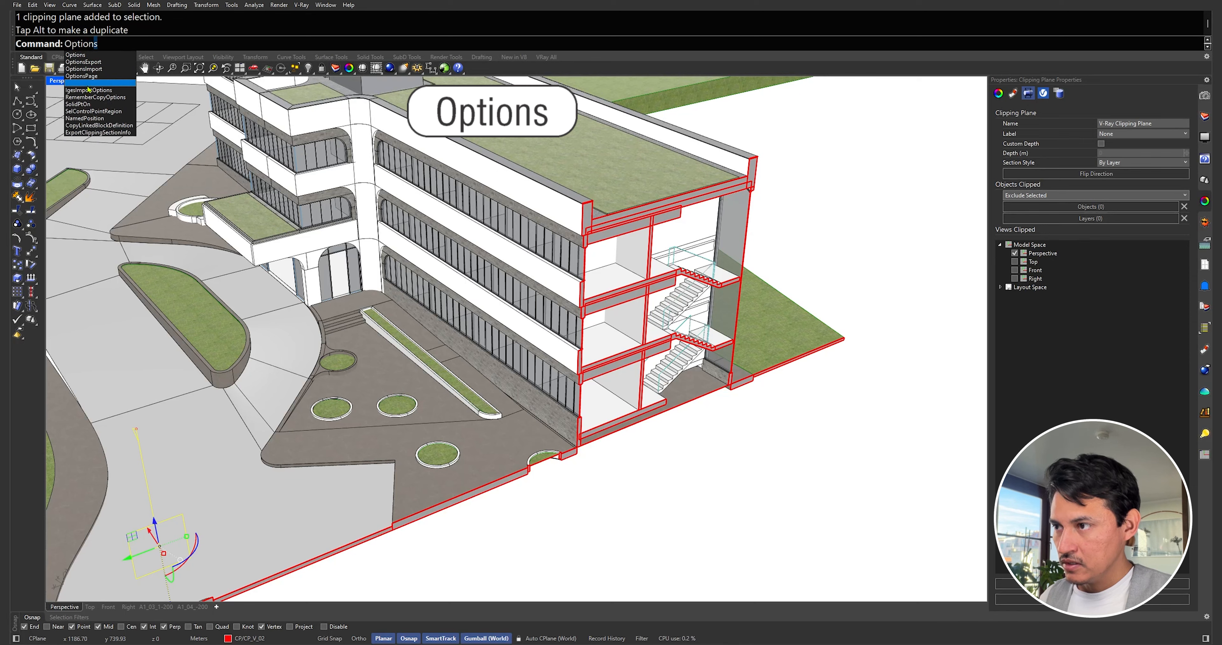
pyautogui.press('Return')
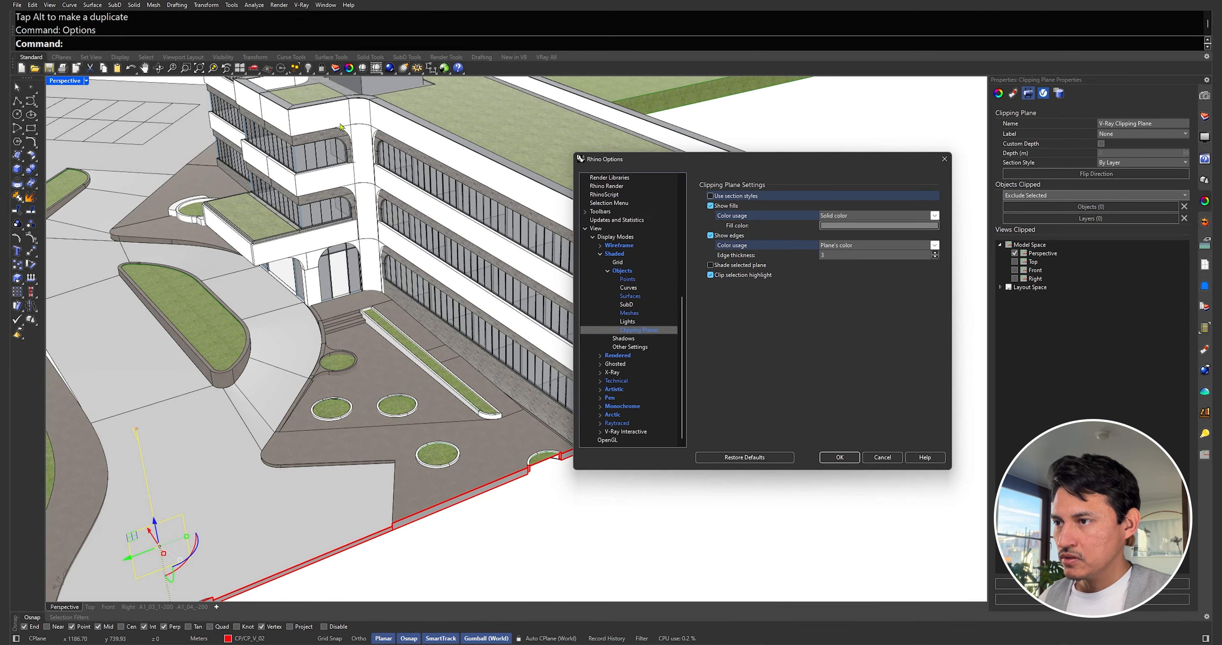
pyautogui.click(613, 254)
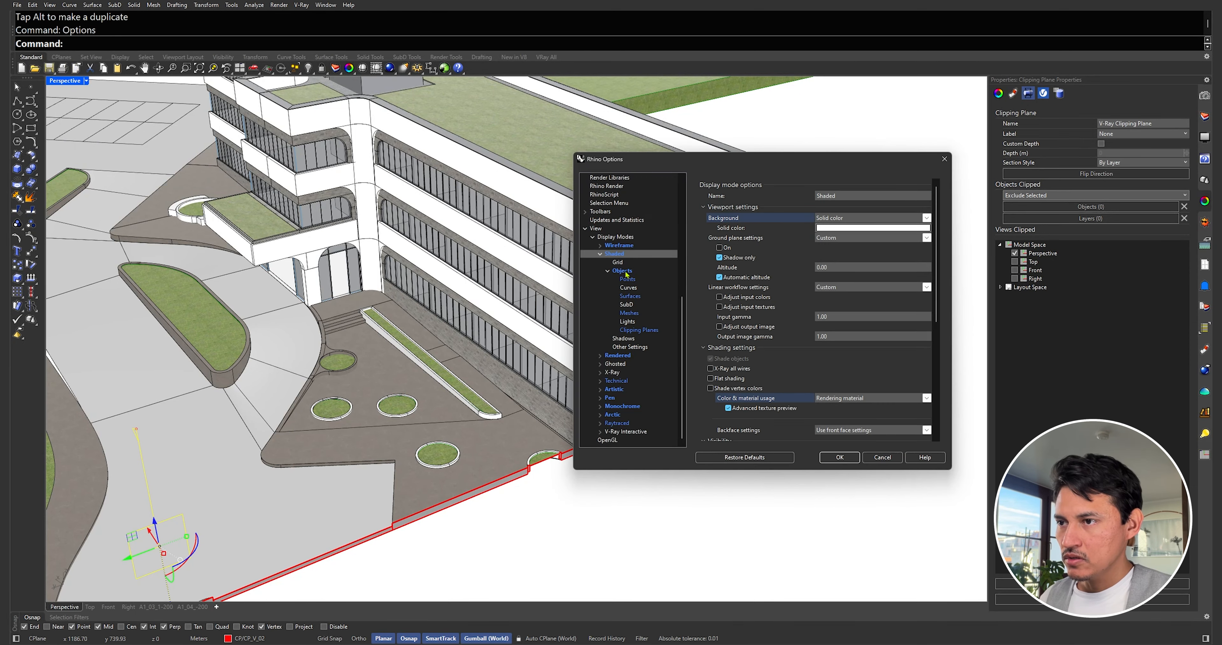
pyautogui.click(637, 330)
pyautogui.moveTo(850, 170); pyautogui.dragTo(332, 152)
pyautogui.click(359, 205)
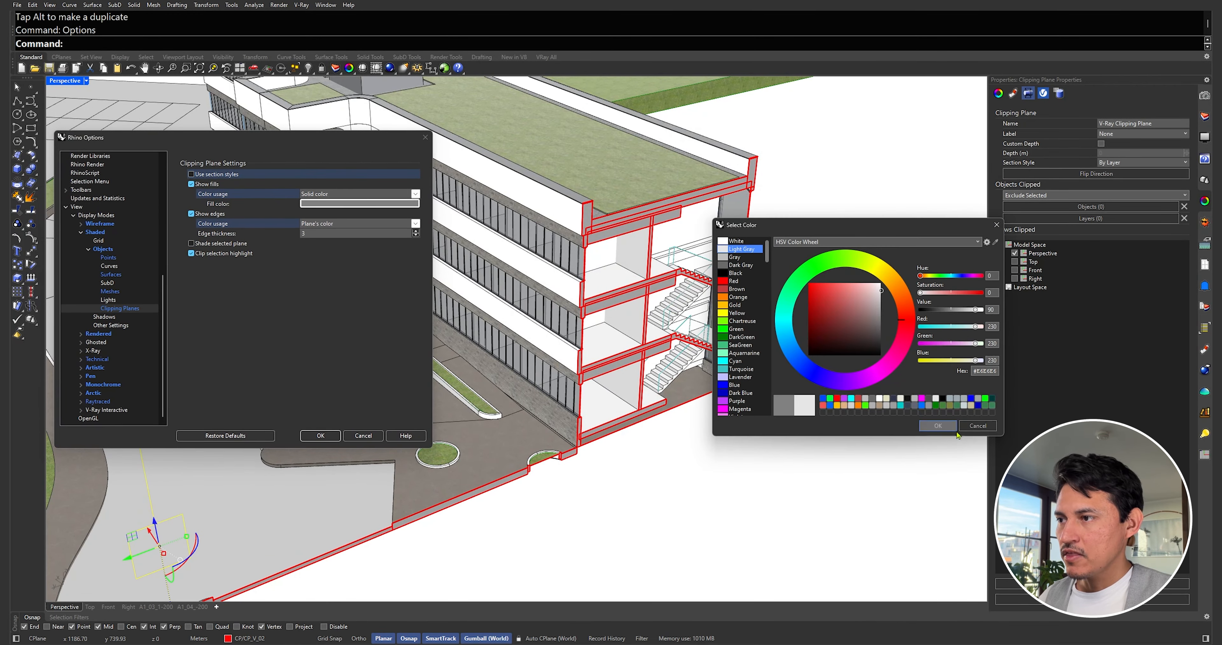
pyautogui.click(926, 425)
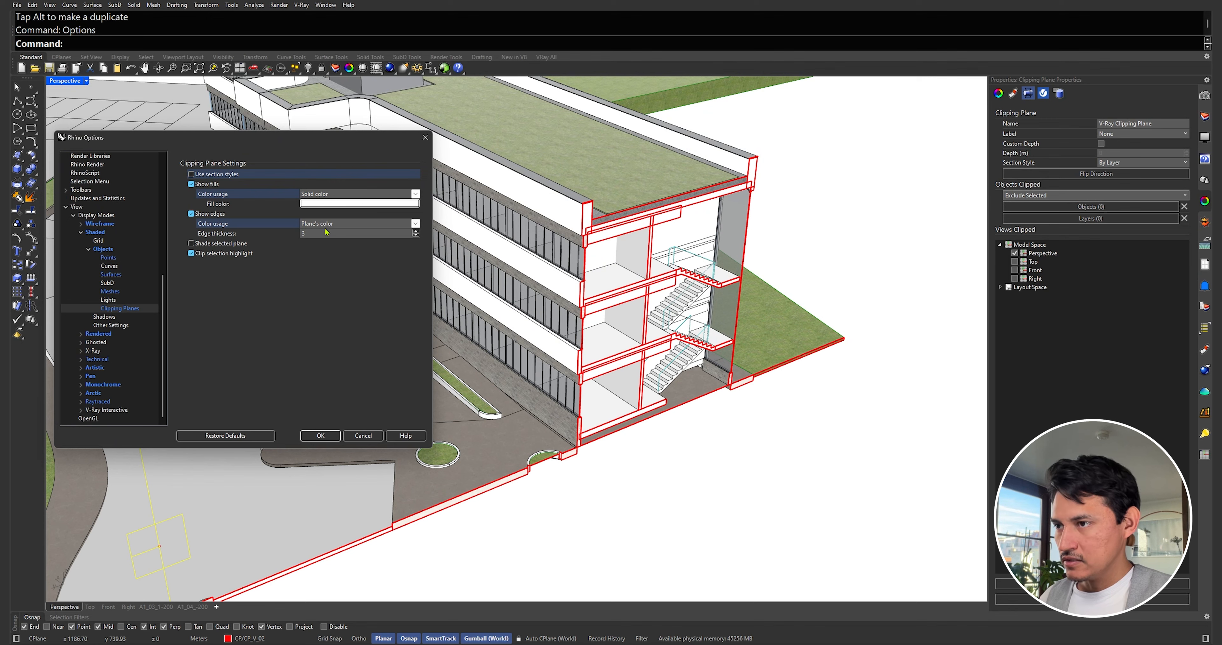
# Step: Give the section edges a solid blue colour
pyautogui.click(376, 225)
pyautogui.click(346, 238)
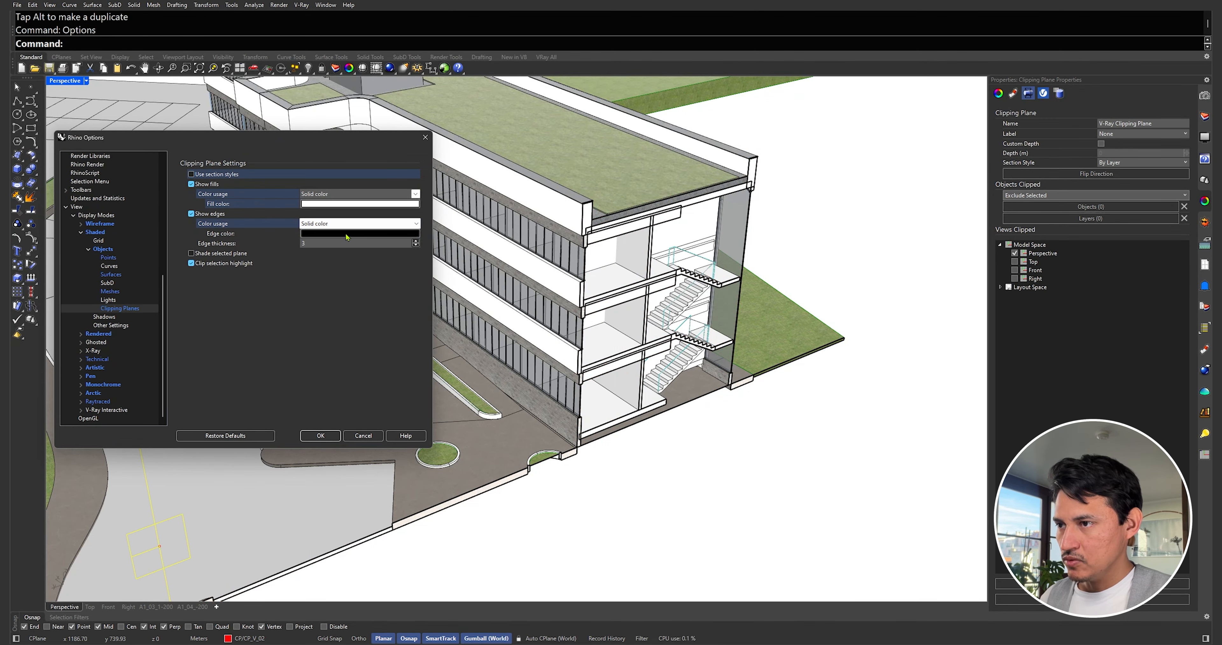
pyautogui.click(346, 234)
pyautogui.click(753, 384)
pyautogui.click(926, 425)
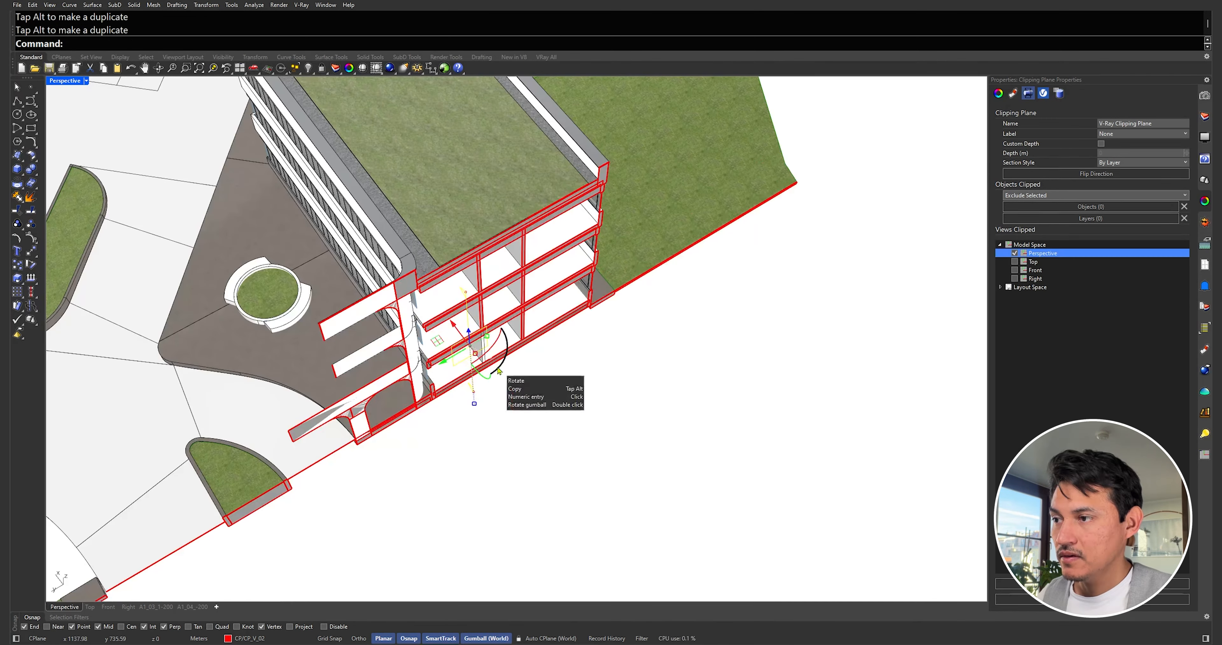
# Step: Rotate the clipping plane to change the cut and orbit around the sectioned building
pyautogui.moveTo(499, 370); pyautogui.dragTo(496, 327)
pyautogui.scroll(-3, 470, 349)
pyautogui.moveTo(496, 327); pyautogui.dragTo(467, 346, button='right')
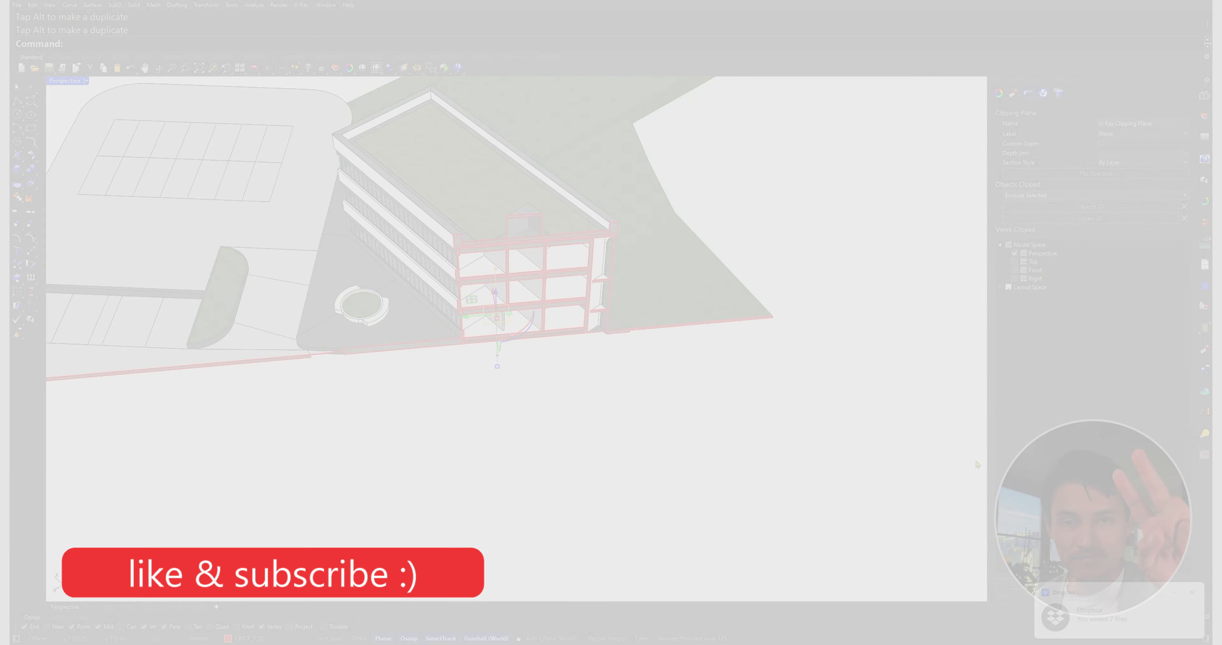